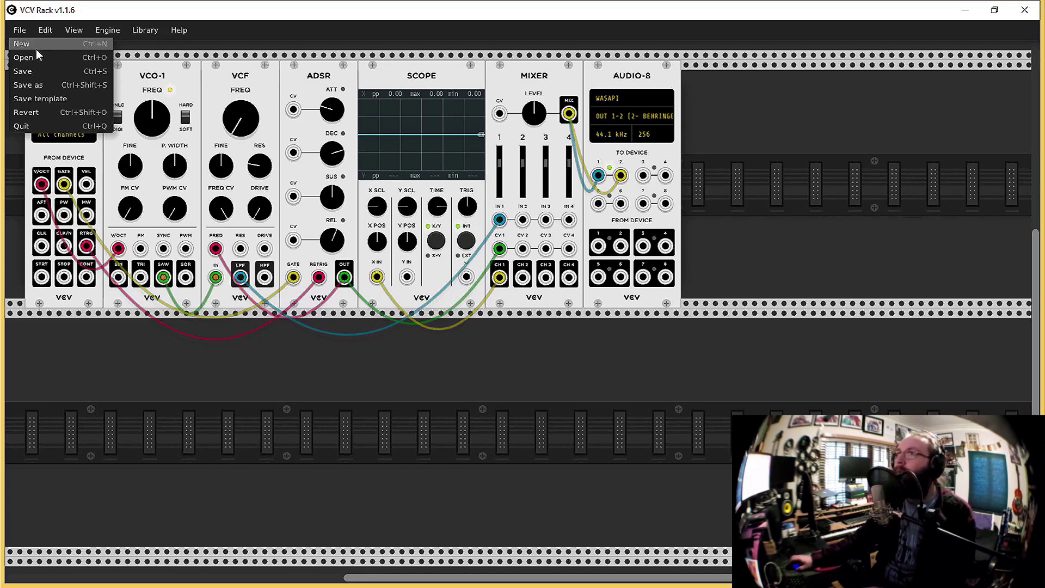
- Start a new patch and set the AUDIO-8 module to the DirectSound driver with the default device
{"action": "left_click", "coordinate": [36, 49]}
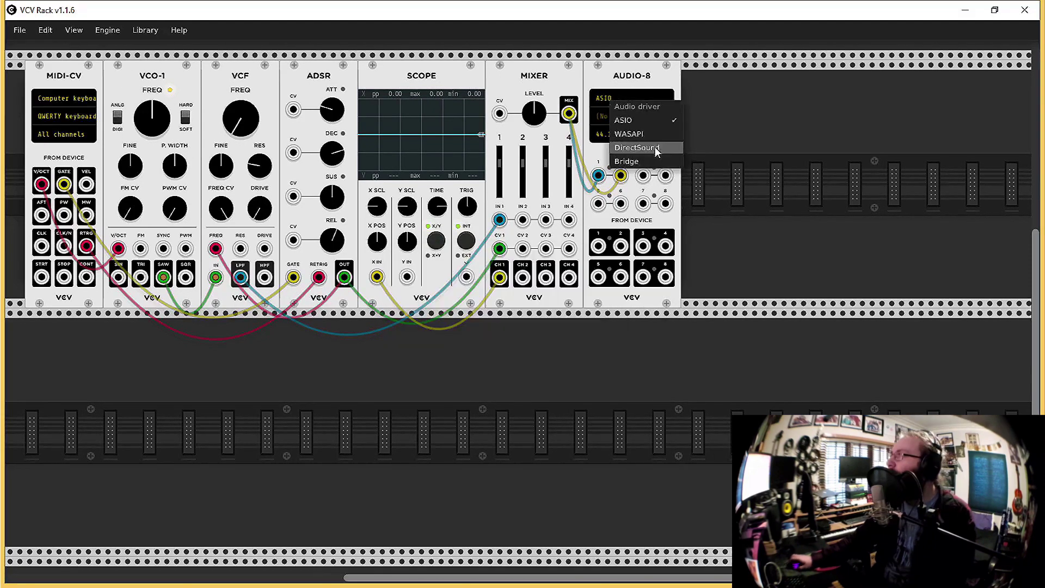
{"action": "left_click", "coordinate": [655, 146]}
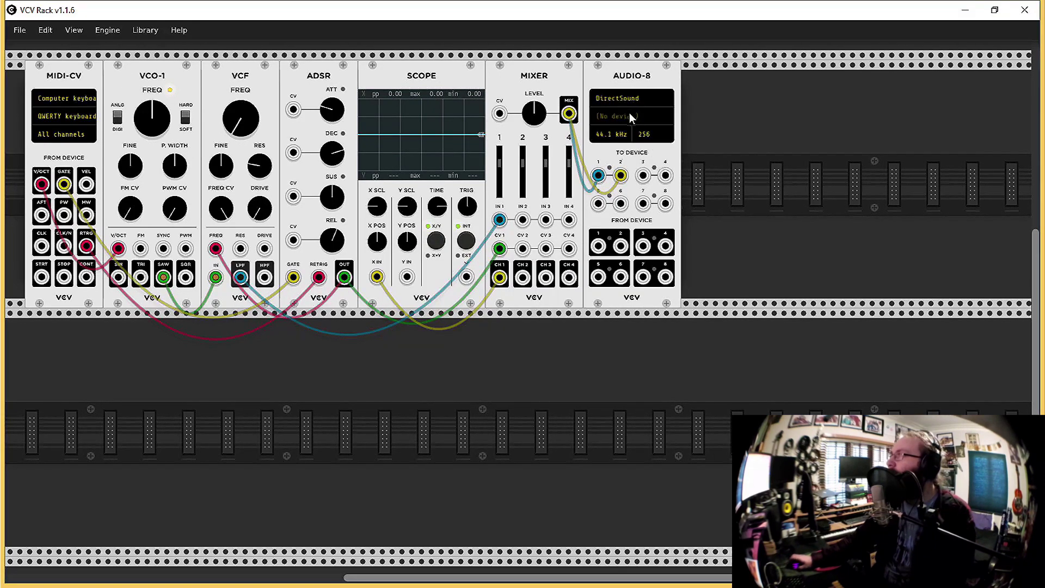
{"action": "left_click", "coordinate": [622, 117]}
{"action": "left_click", "coordinate": [664, 148]}
- Set the MIDI-CV module's driver to Windows MIDI and its device to the nanoKEY2 keyboard
{"action": "left_click", "coordinate": [57, 120]}
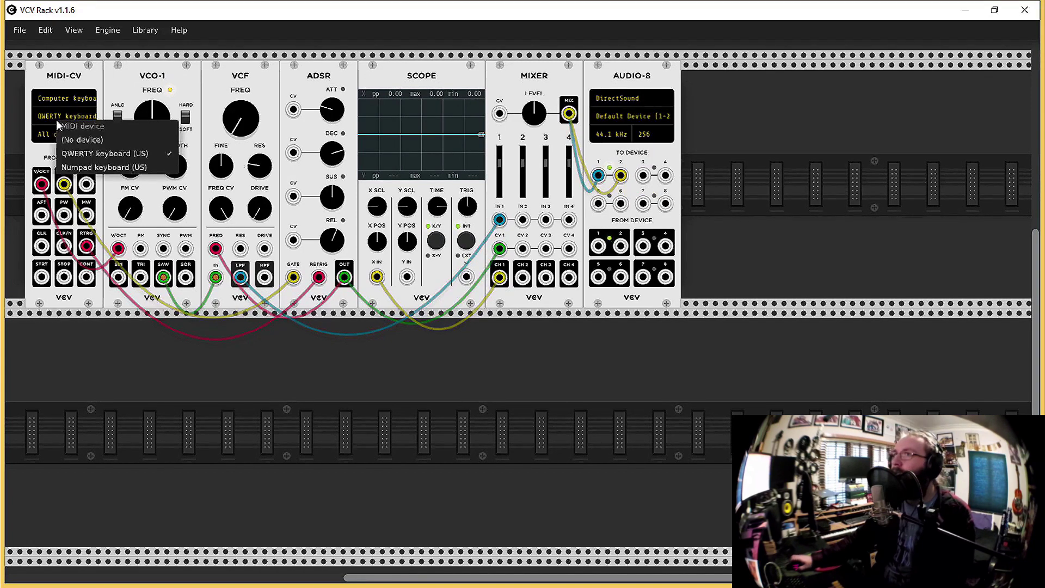
{"action": "left_click", "coordinate": [78, 95]}
{"action": "left_click", "coordinate": [49, 95]}
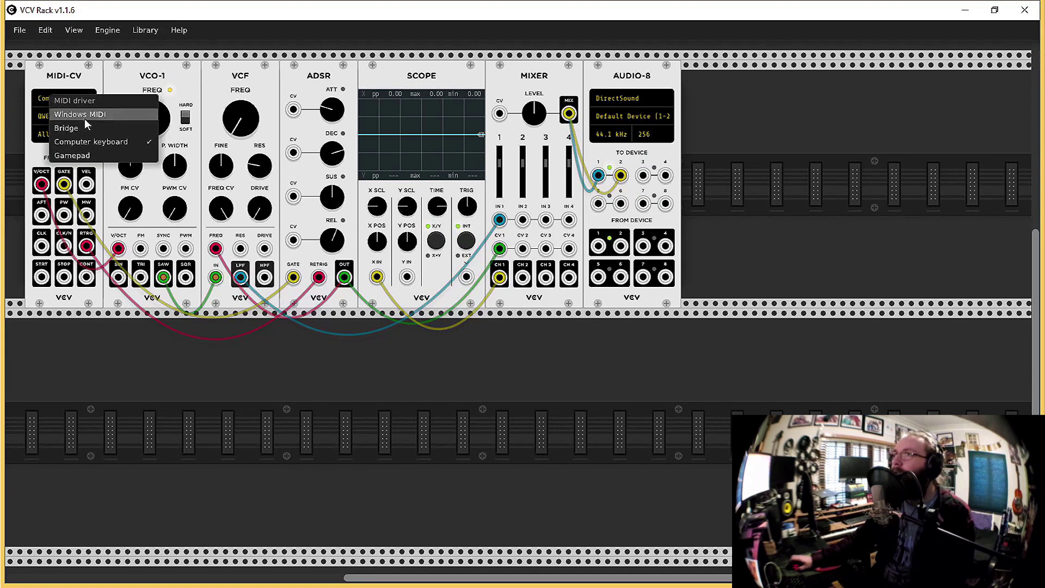
{"action": "left_click", "coordinate": [77, 114]}
{"action": "left_click", "coordinate": [45, 116]}
{"action": "left_click", "coordinate": [87, 150]}
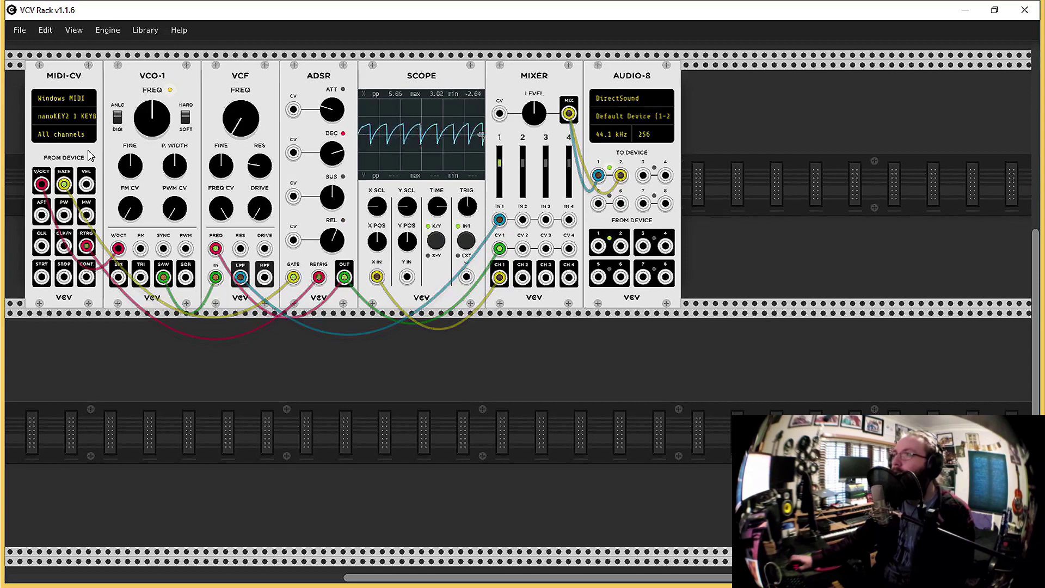
- Move SCOPE out past the other modules, make room before MIDI-CV, and place AUDIO-8 at the start of the upper row
{"action": "left_click_drag", "start_coordinate": [440, 92], "coordinate": [870, 107]}
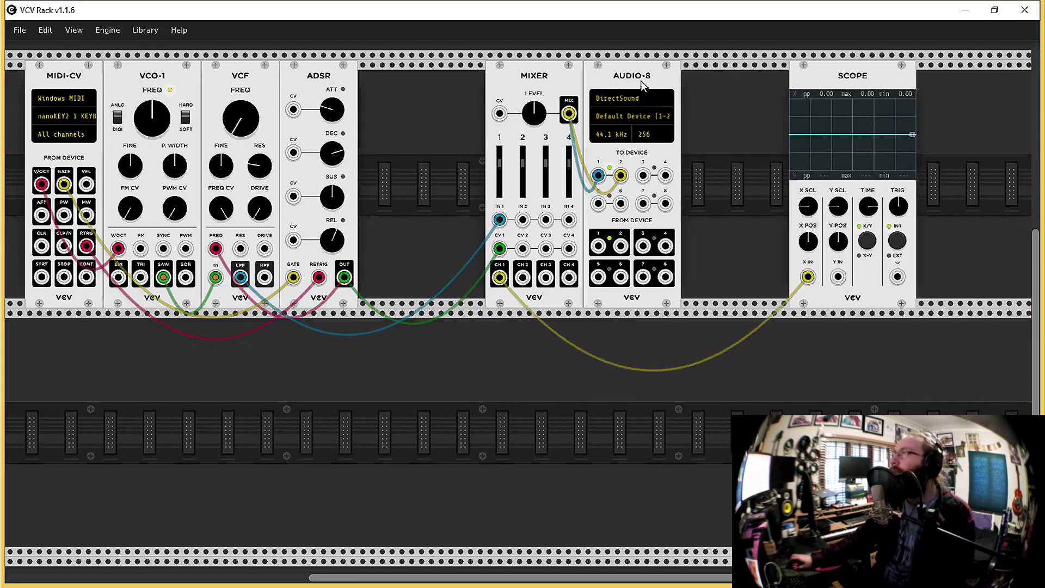
{"action": "left_click_drag", "start_coordinate": [631, 77], "coordinate": [98, 289]}
{"action": "left_click_drag", "start_coordinate": [331, 80], "coordinate": [439, 87]}
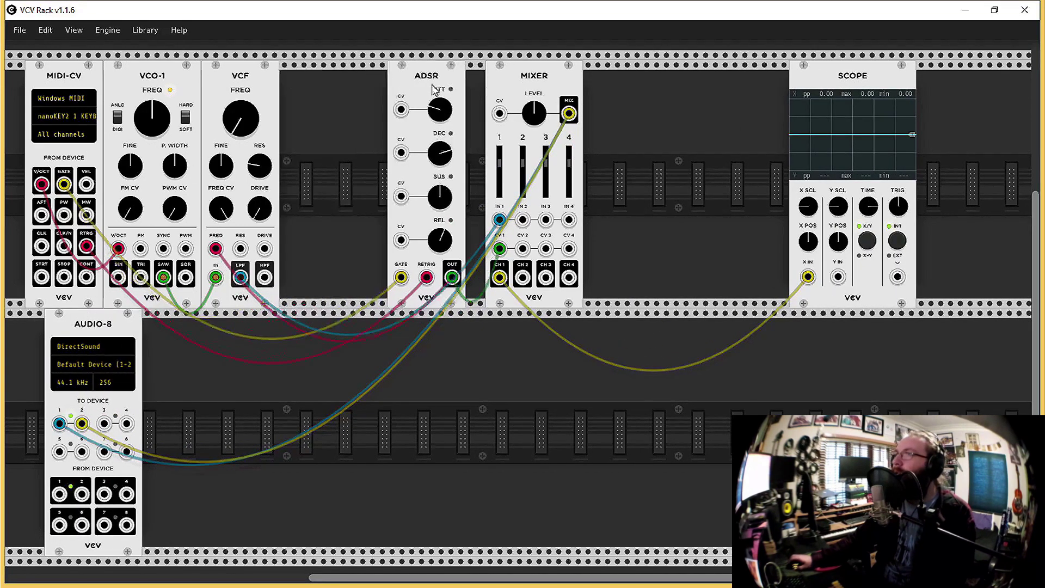
{"action": "left_click_drag", "start_coordinate": [248, 76], "coordinate": [357, 77]}
{"action": "left_click_drag", "start_coordinate": [153, 95], "coordinate": [261, 95]}
{"action": "left_click_drag", "start_coordinate": [69, 94], "coordinate": [176, 93]}
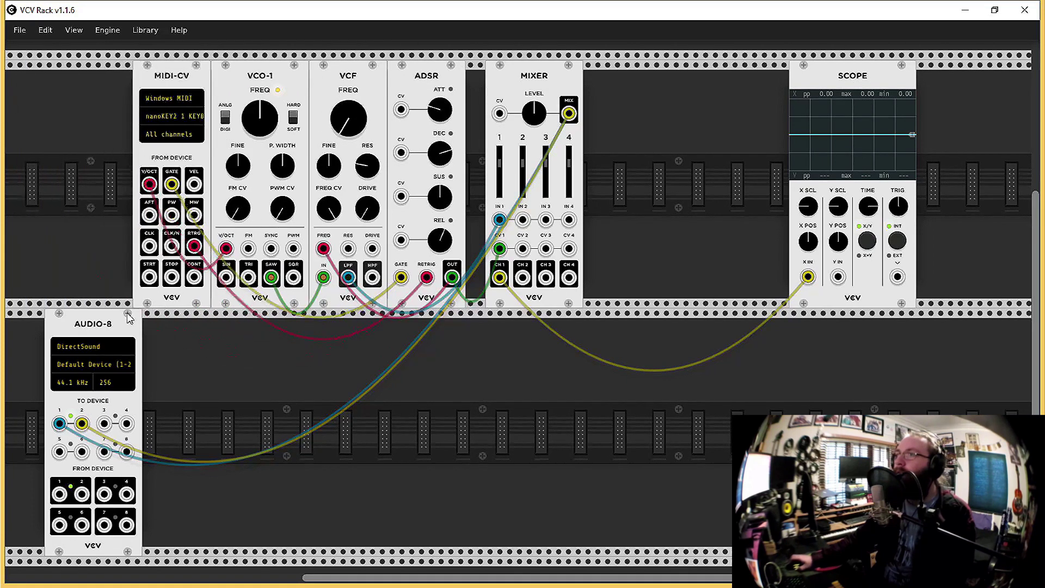
{"action": "left_click_drag", "start_coordinate": [96, 316], "coordinate": [61, 84]}
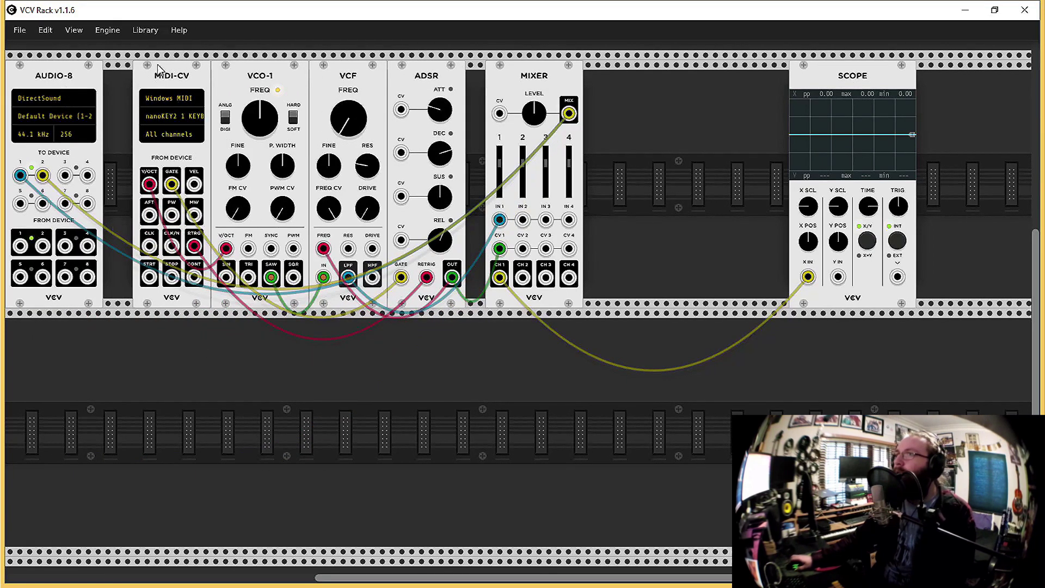
- Close the gaps in the upper row so MIDI-CV, VCO-1, VCF, ADSR, MIXER and SCOPE follow AUDIO-8 directly
{"action": "left_click_drag", "start_coordinate": [159, 69], "coordinate": [137, 70]}
{"action": "left_click_drag", "start_coordinate": [380, 89], "coordinate": [350, 88]}
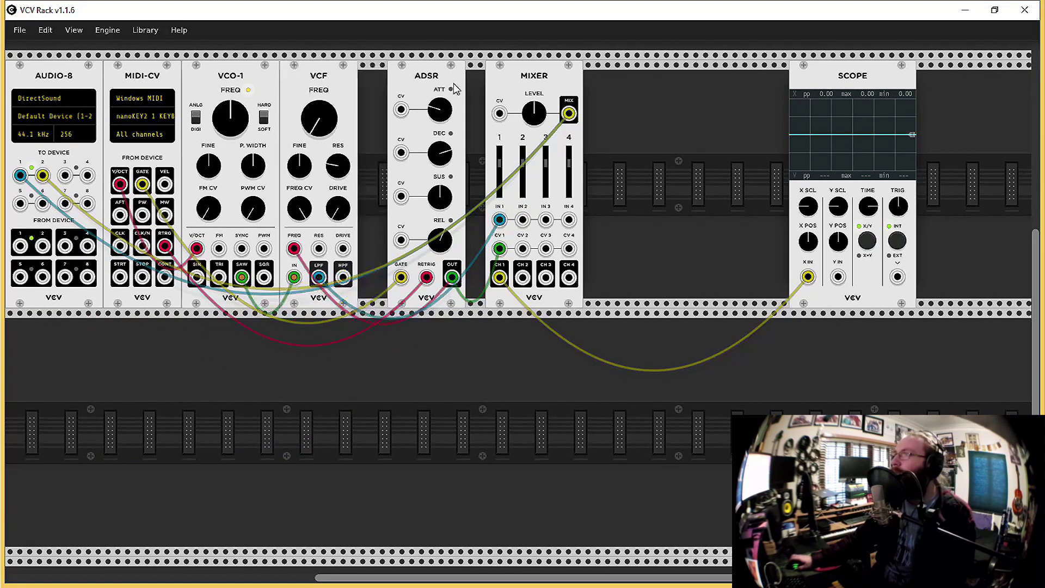
{"action": "left_click_drag", "start_coordinate": [431, 81], "coordinate": [401, 81]}
{"action": "left_click_drag", "start_coordinate": [545, 84], "coordinate": [496, 85]}
{"action": "left_click_drag", "start_coordinate": [797, 99], "coordinate": [526, 106]}
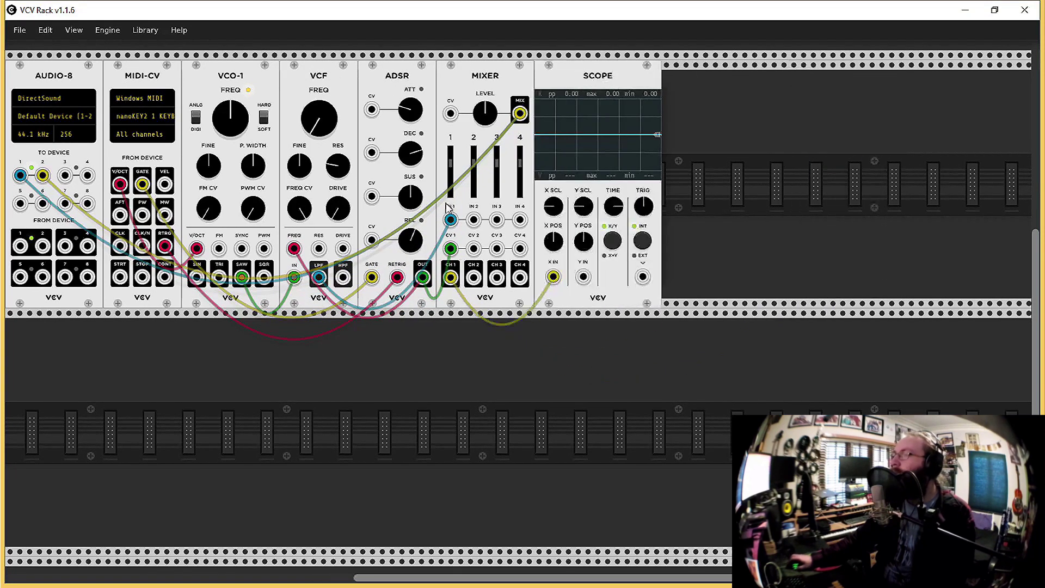
- Clear all cables from the patch and move SCOPE and MIXER away to open a space after the ADSR
{"action": "left_click", "coordinate": [46, 30]}
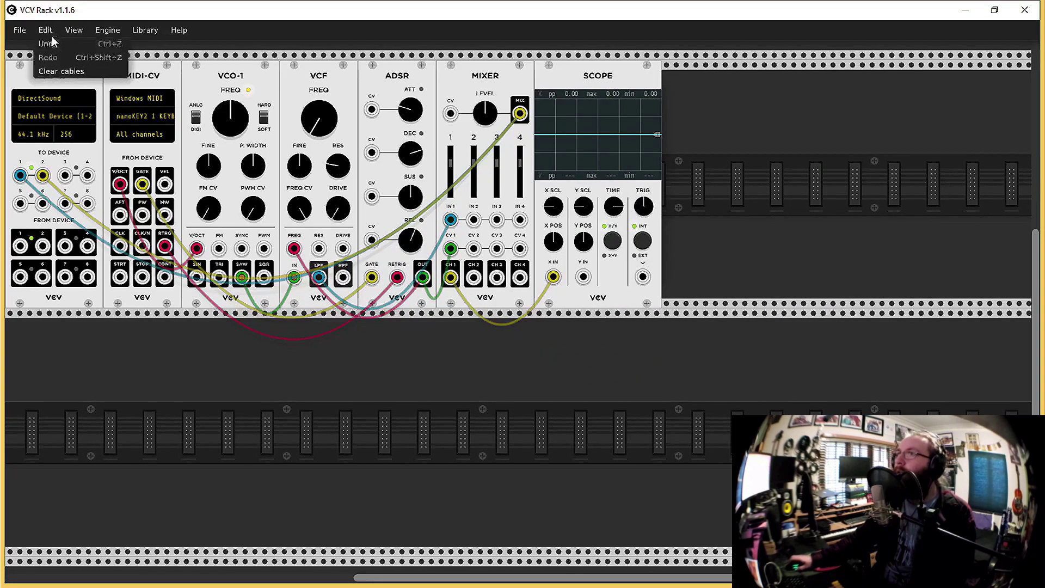
{"action": "left_click", "coordinate": [61, 71]}
{"action": "left_click_drag", "start_coordinate": [637, 77], "coordinate": [764, 79]}
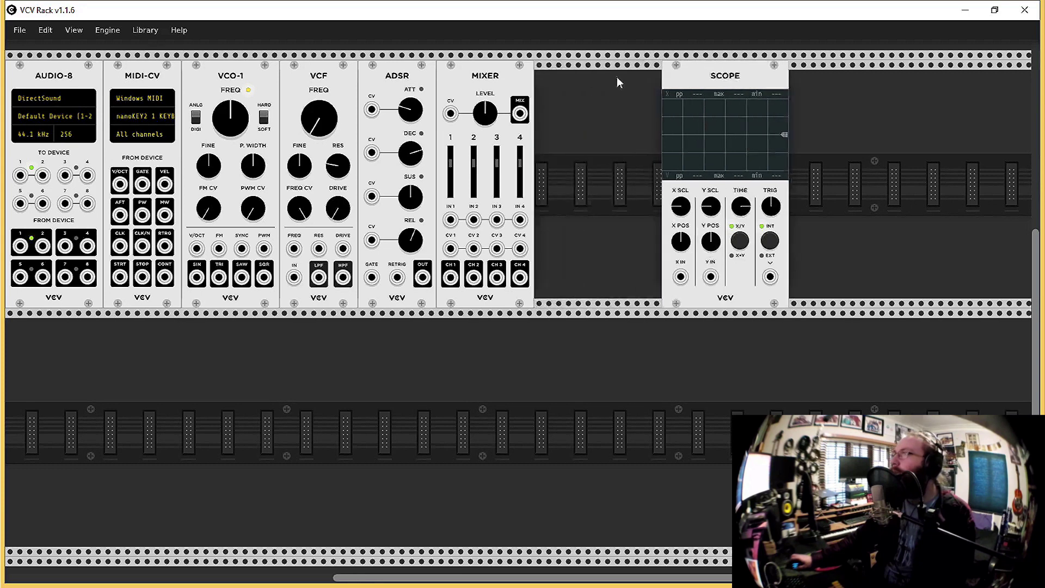
{"action": "left_click_drag", "start_coordinate": [490, 76], "coordinate": [616, 76]}
- Duplicate the ADSR module, place the copy directly below the original, and put MIXER back beside the upper ADSR
{"action": "right_click", "coordinate": [403, 88]}
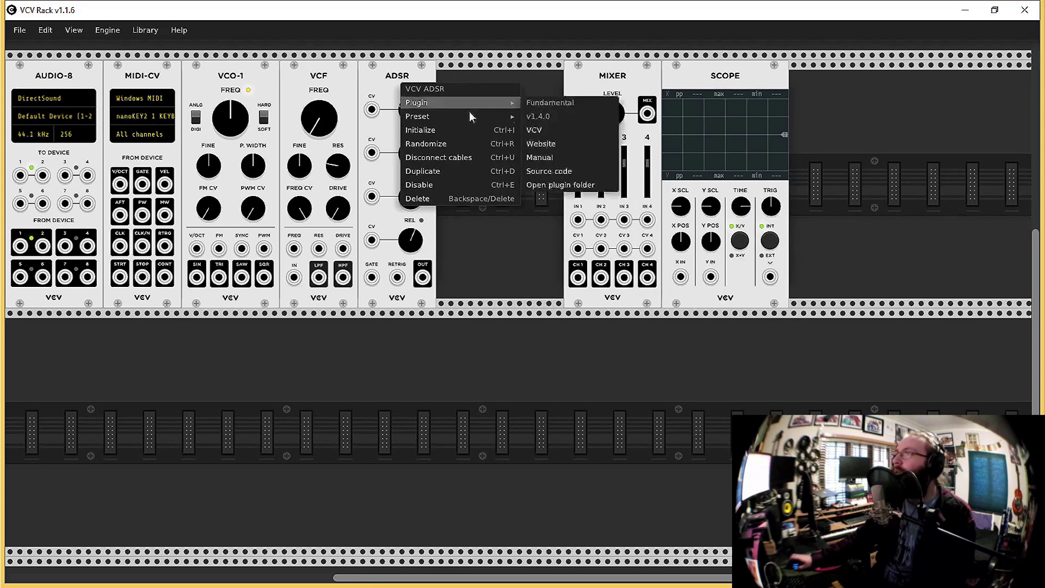
{"action": "left_click", "coordinate": [452, 169]}
{"action": "left_click_drag", "start_coordinate": [478, 83], "coordinate": [397, 332]}
{"action": "left_click_drag", "start_coordinate": [614, 81], "coordinate": [436, 89]}
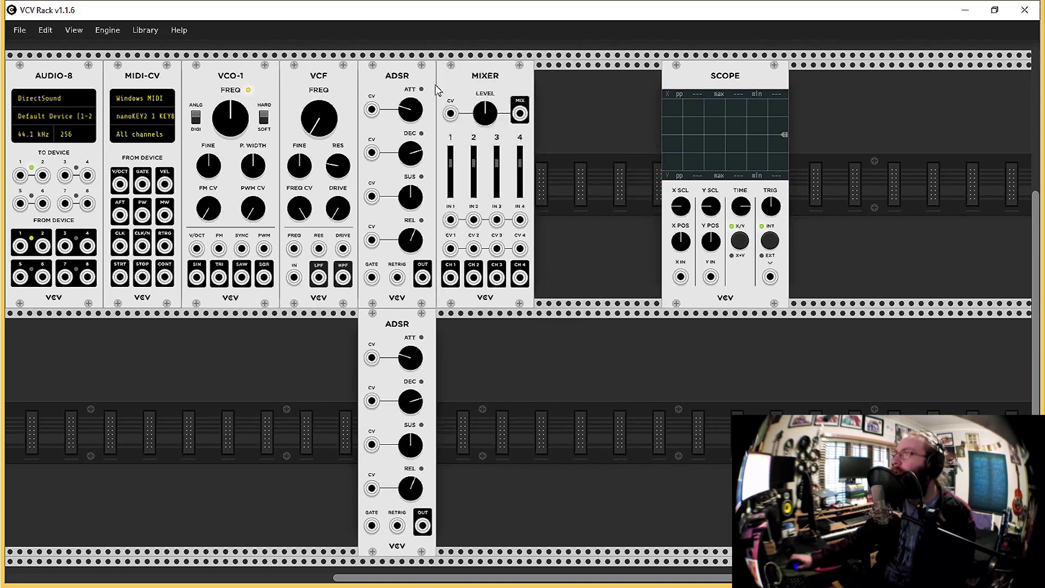
- Search the module browser for "mult" and add the multiples module beside the lower ADSR
{"action": "right_click", "coordinate": [557, 418]}
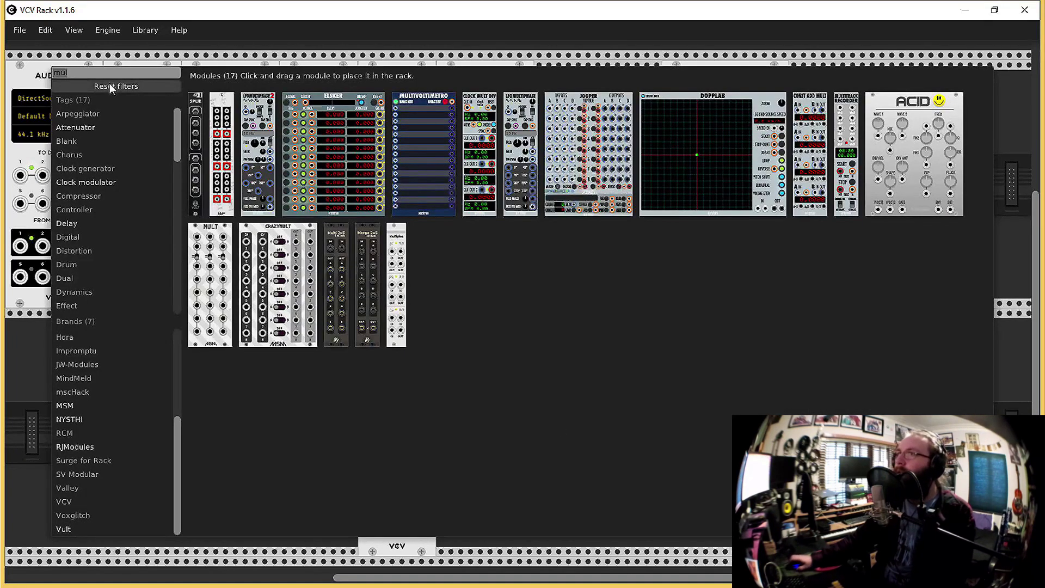
{"action": "type", "text": "mult"}
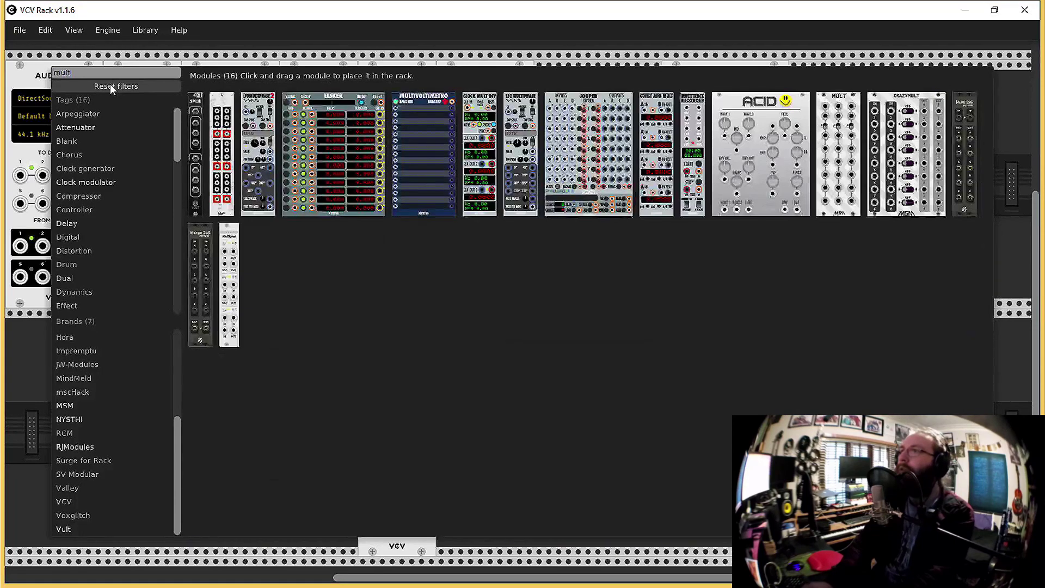
{"action": "left_click", "coordinate": [232, 248]}
{"action": "left_click_drag", "start_coordinate": [231, 320], "coordinate": [516, 311]}
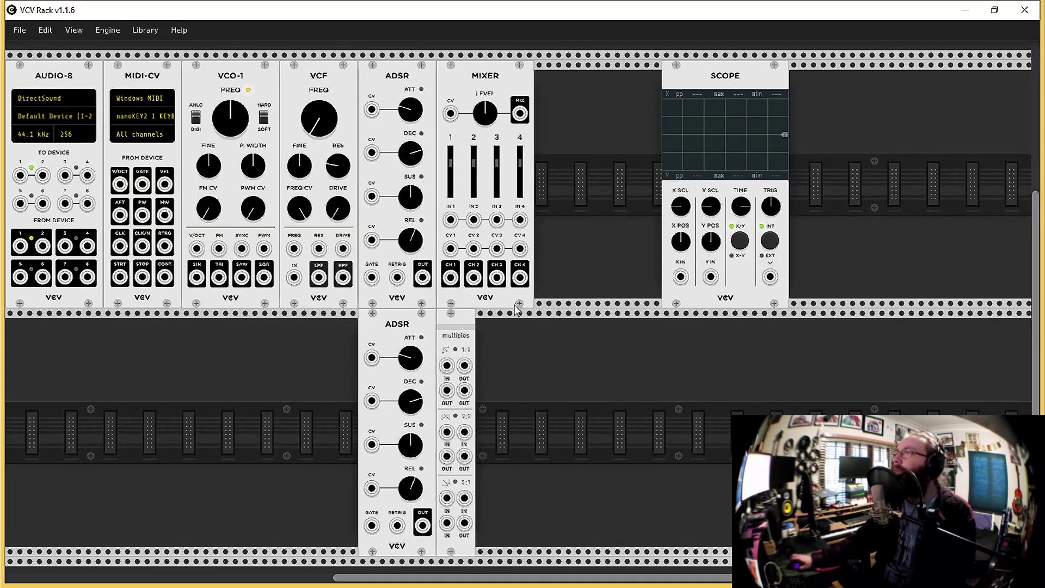
- Move SCOPE back against MIXER and duplicate the multiples module beside the first one
{"action": "left_click_drag", "start_coordinate": [730, 79], "coordinate": [561, 136]}
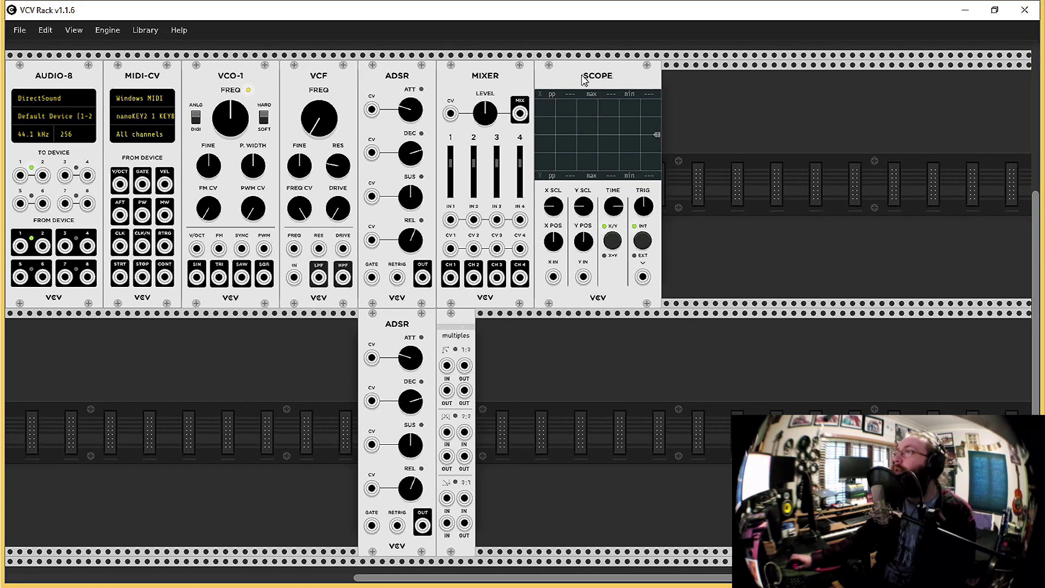
{"action": "left_click_drag", "start_coordinate": [584, 81], "coordinate": [544, 95]}
{"action": "key", "text": "ctrl+d"}
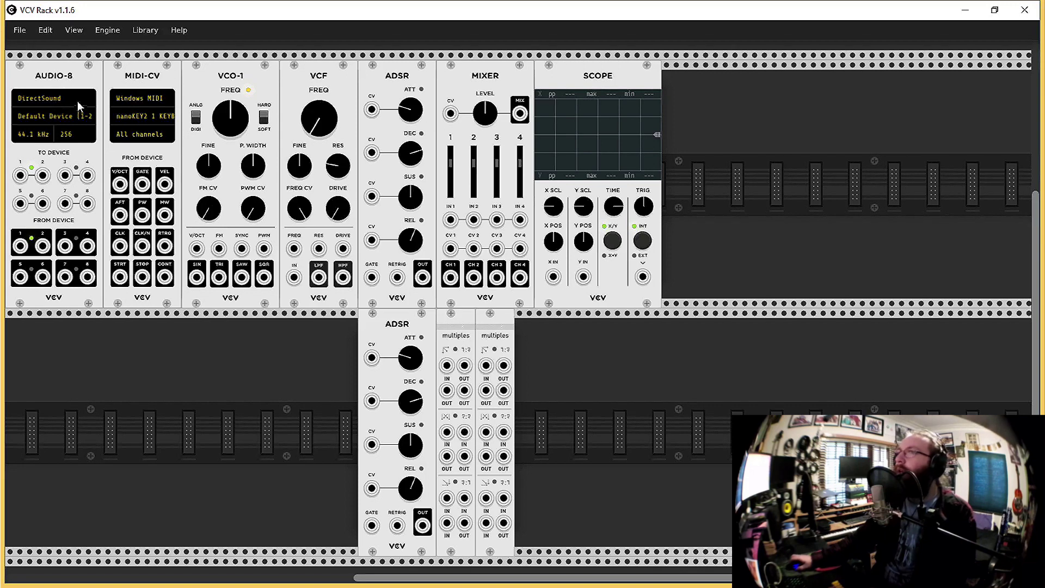
- Move AUDIO-8 from the start of the upper row to between MIXER and SCOPE
{"action": "left_click_drag", "start_coordinate": [78, 106], "coordinate": [617, 354]}
{"action": "left_click_drag", "start_coordinate": [619, 68], "coordinate": [834, 70]}
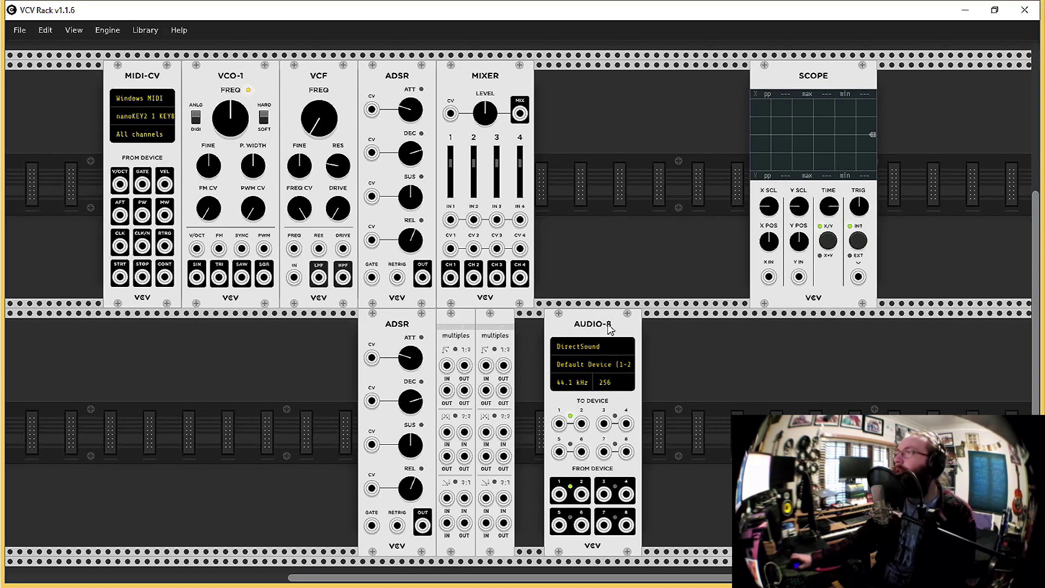
{"action": "left_click_drag", "start_coordinate": [610, 328], "coordinate": [572, 124]}
{"action": "left_click_drag", "start_coordinate": [829, 74], "coordinate": [711, 74]}
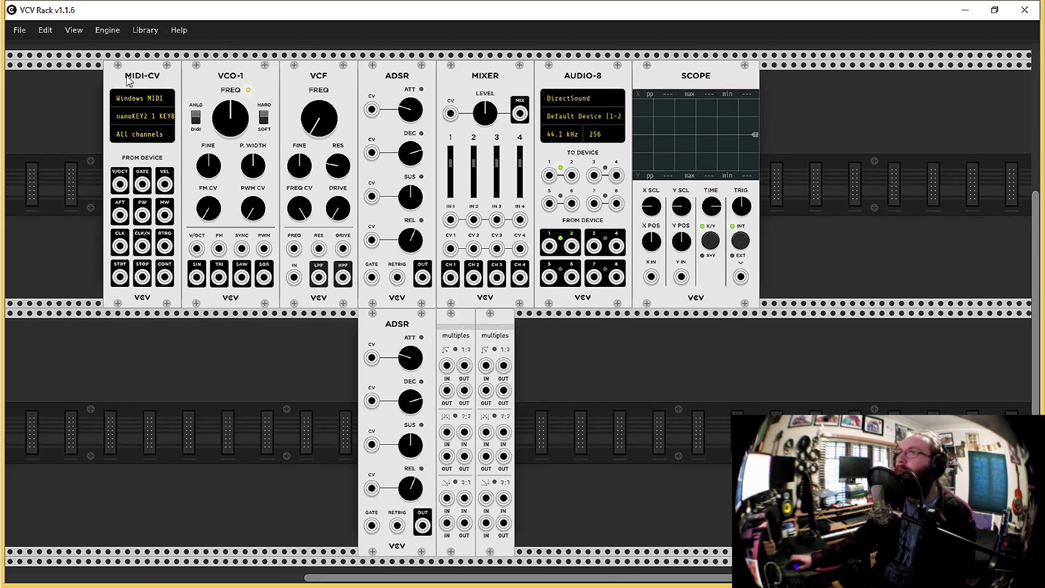
- Shift the upper-row modules toward the start of the rack without gaps, and realign the second ADSR and both multiples beneath the upper ADSR and MIXER
{"action": "left_click_drag", "start_coordinate": [130, 79], "coordinate": [43, 79]}
{"action": "left_click_drag", "start_coordinate": [218, 87], "coordinate": [130, 88]}
{"action": "left_click_drag", "start_coordinate": [332, 84], "coordinate": [182, 87]}
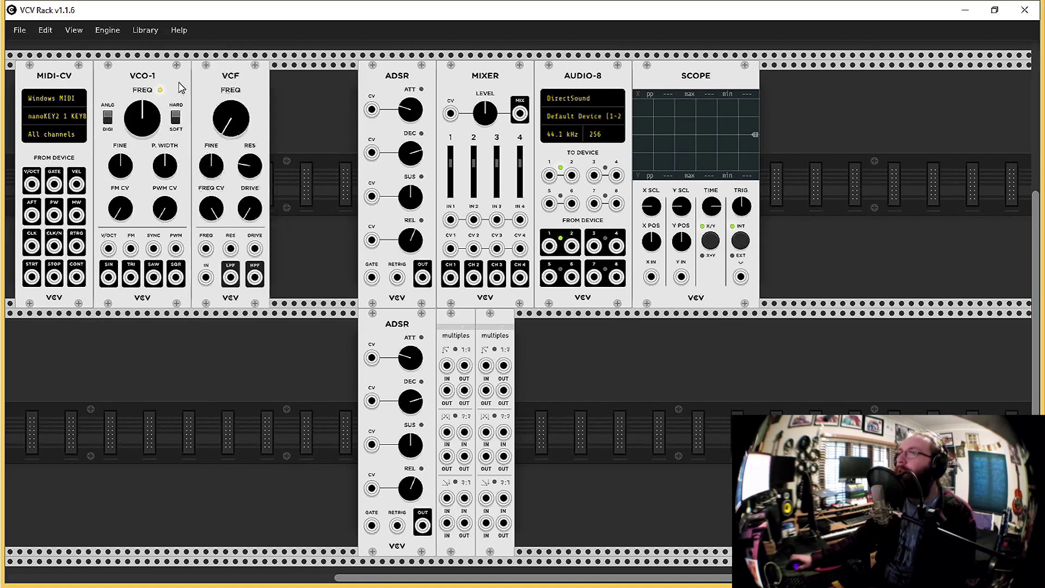
{"action": "left_click_drag", "start_coordinate": [403, 78], "coordinate": [264, 78]}
{"action": "left_click_drag", "start_coordinate": [514, 90], "coordinate": [426, 86]}
{"action": "left_click_drag", "start_coordinate": [585, 81], "coordinate": [497, 82]}
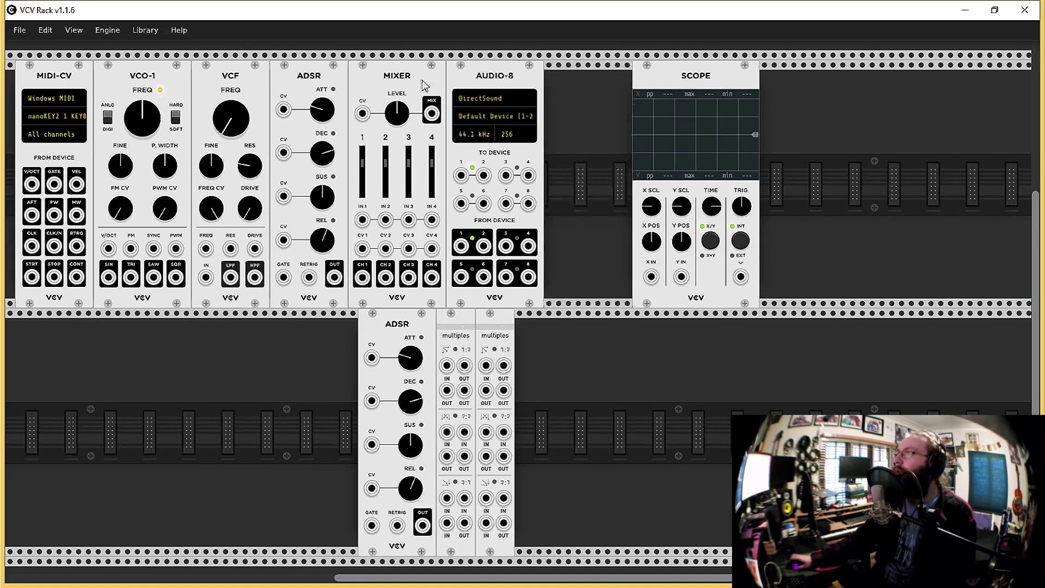
{"action": "left_click_drag", "start_coordinate": [749, 79], "coordinate": [662, 93]}
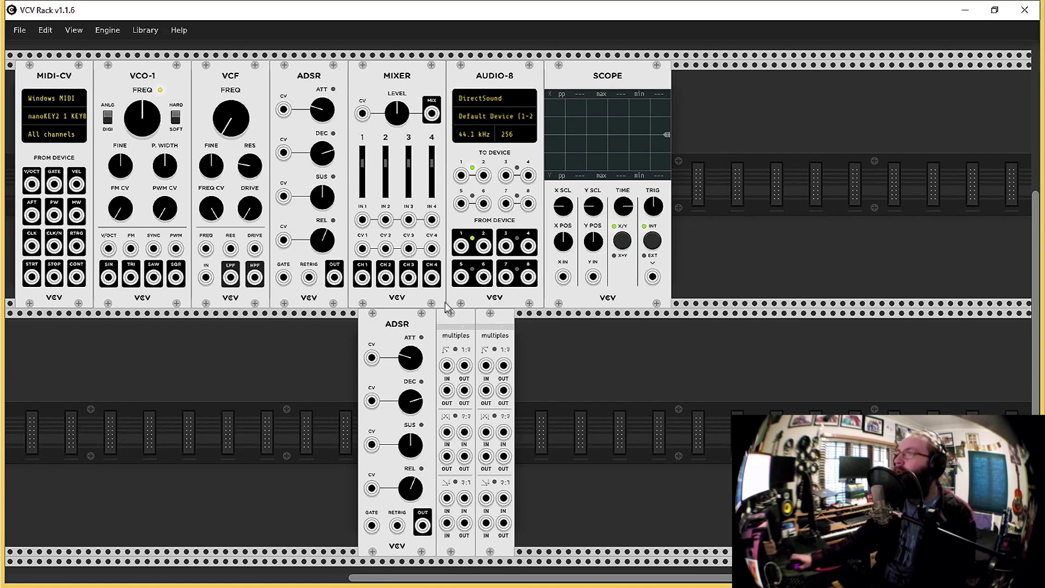
{"action": "left_click_drag", "start_coordinate": [408, 316], "coordinate": [320, 329]}
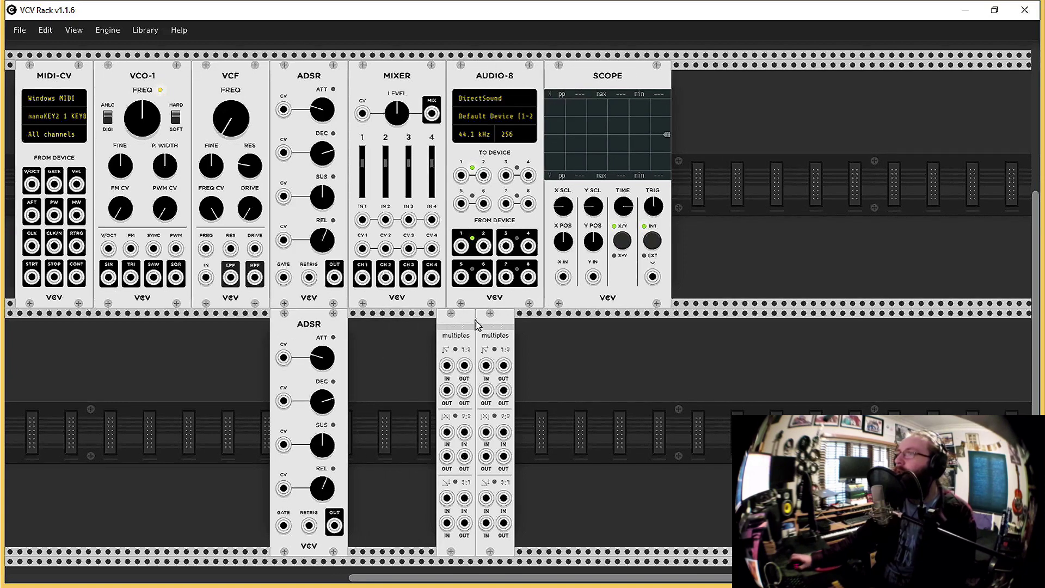
{"action": "left_click_drag", "start_coordinate": [475, 325], "coordinate": [392, 324]}
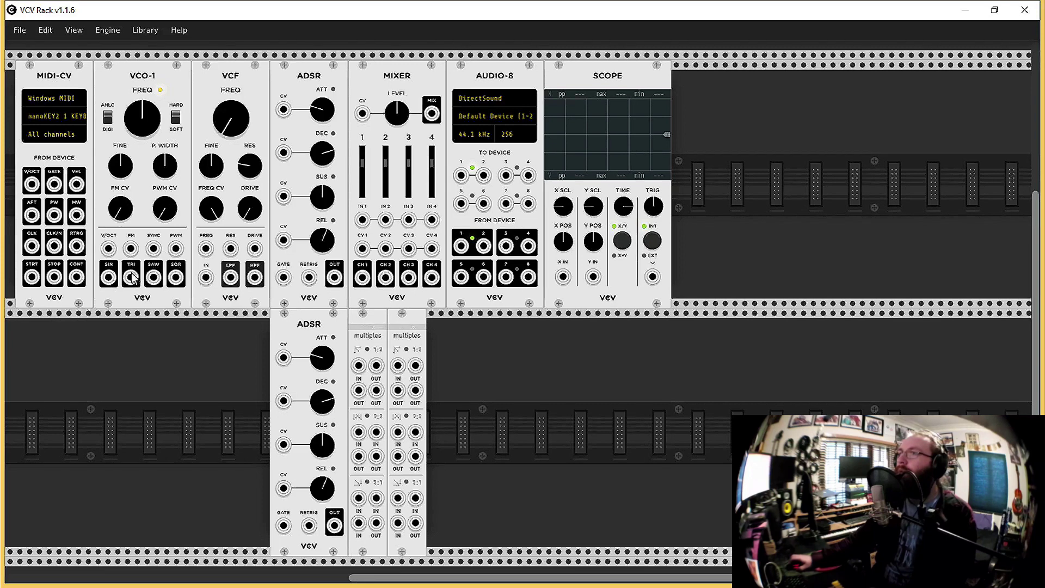
- Connect the VCO-1 triangle output to the VCF input
{"action": "left_click_drag", "start_coordinate": [131, 278], "coordinate": [206, 277]}
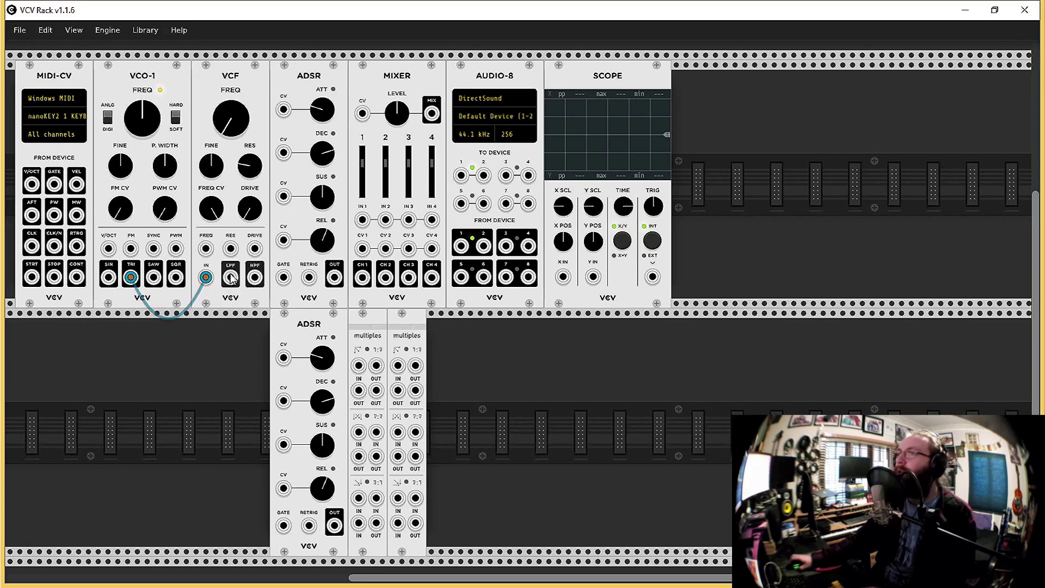
{"action": "left_click_drag", "start_coordinate": [231, 280], "coordinate": [233, 311]}
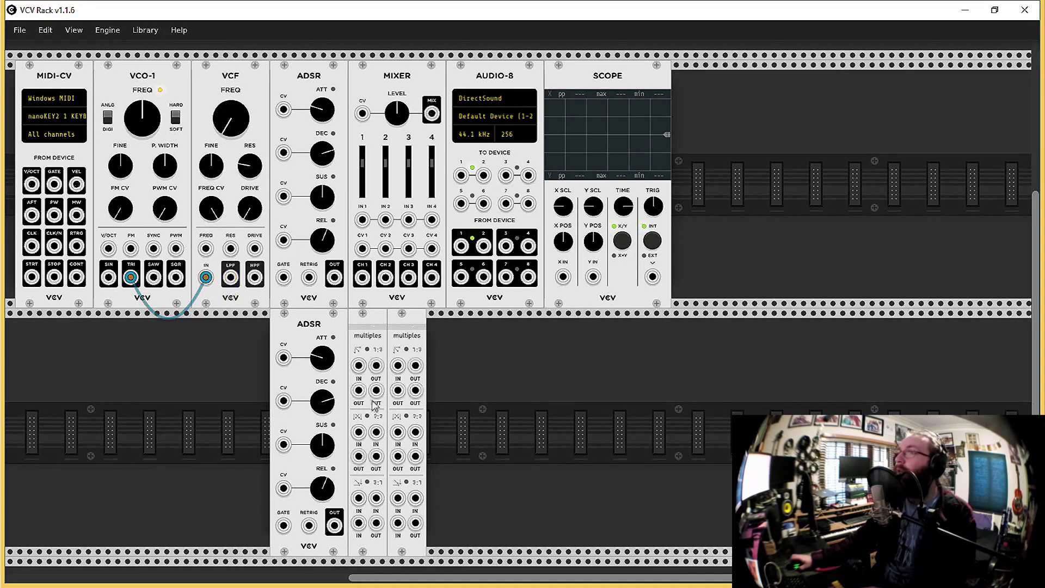
- Reset the module browser filters, filter by the VCV brand, and add a VCA-2 module to the lower row
{"action": "right_click", "coordinate": [457, 431]}
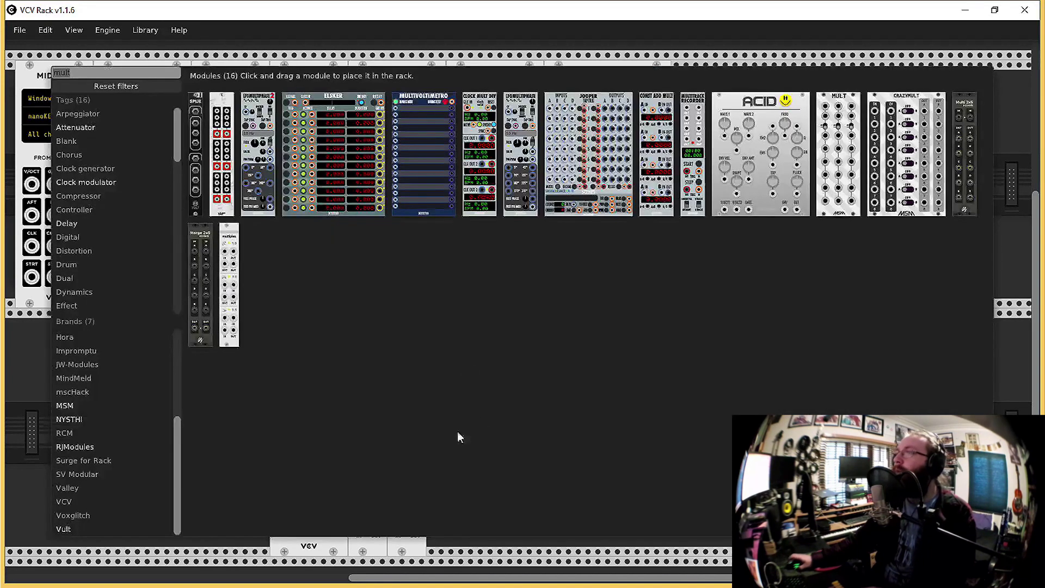
{"action": "left_click", "coordinate": [119, 86]}
{"action": "left_click", "coordinate": [61, 502]}
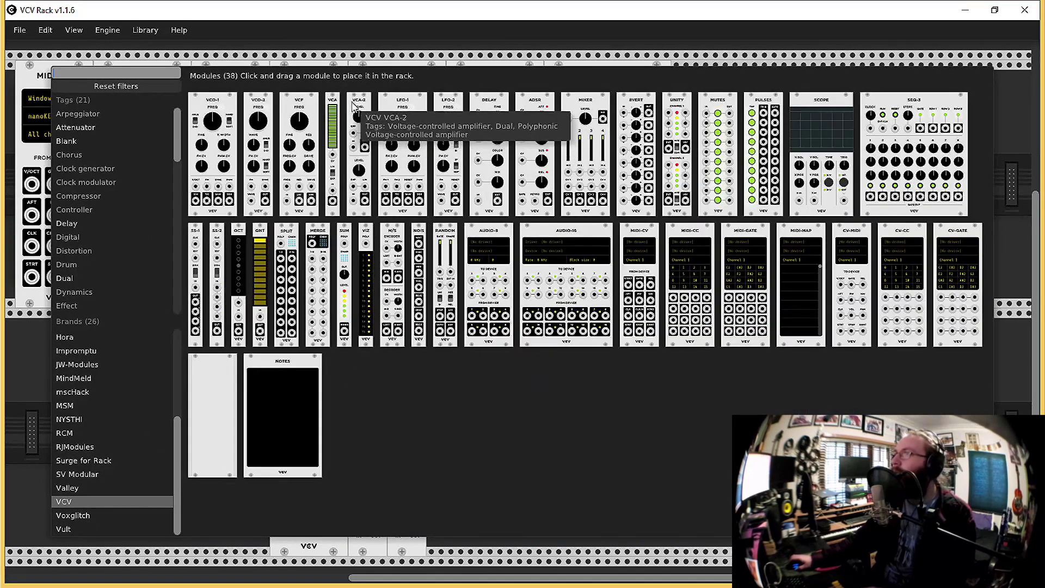
{"action": "left_click_drag", "start_coordinate": [359, 117], "coordinate": [459, 410]}
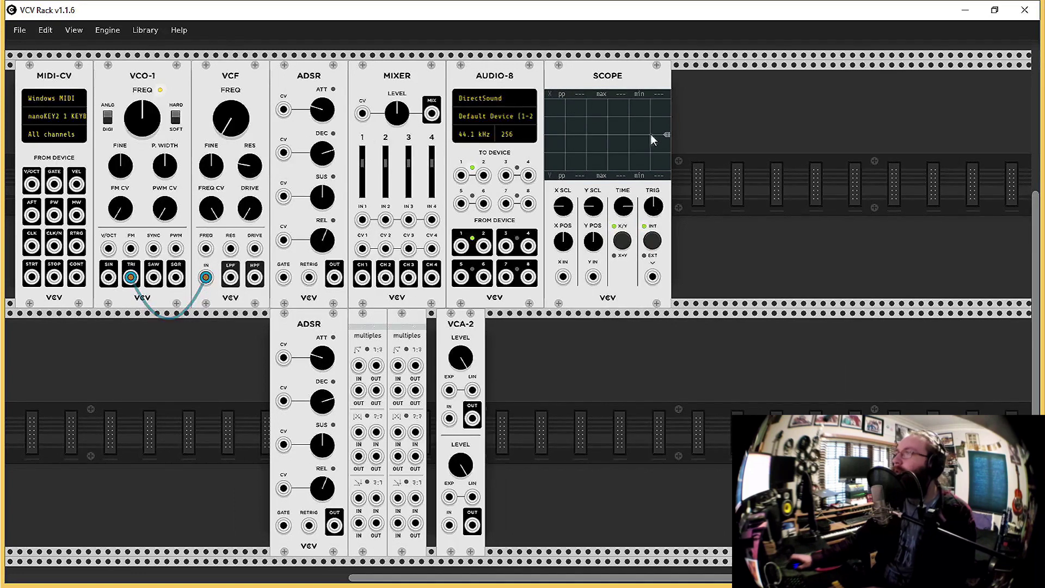
- Insert VCA-2 between the upper ADSR and MIXER, with MIXER, AUDIO-8 and SCOPE following it without gaps
{"action": "left_click_drag", "start_coordinate": [651, 134], "coordinate": [739, 134]}
{"action": "left_click_drag", "start_coordinate": [541, 74], "coordinate": [855, 74]}
{"action": "left_click_drag", "start_coordinate": [394, 79], "coordinate": [462, 98]}
{"action": "left_click_drag", "start_coordinate": [823, 107], "coordinate": [602, 107]}
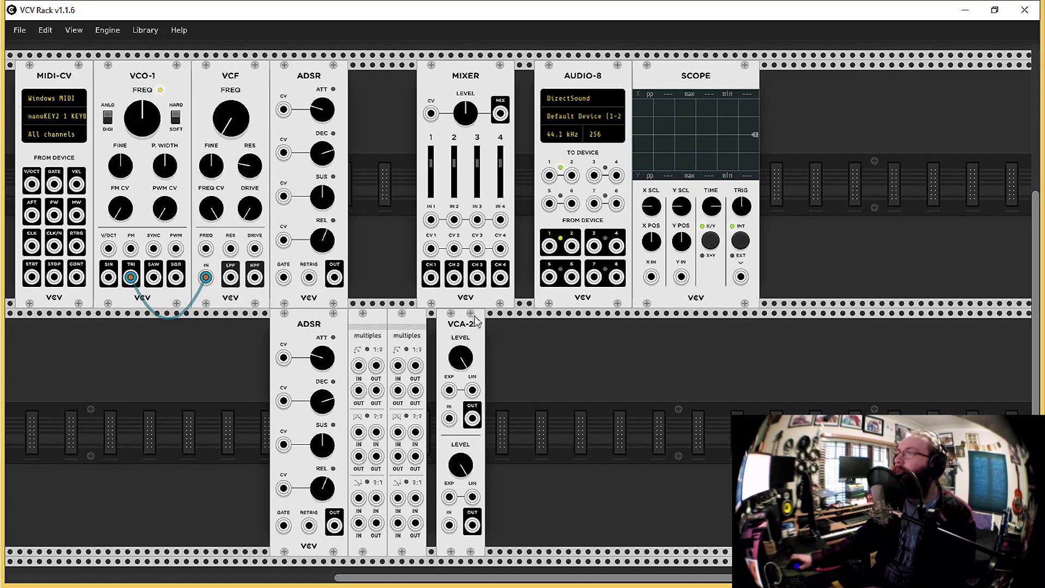
{"action": "left_click_drag", "start_coordinate": [478, 323], "coordinate": [398, 129]}
{"action": "left_click_drag", "start_coordinate": [481, 82], "coordinate": [463, 82]}
{"action": "left_click_drag", "start_coordinate": [589, 77], "coordinate": [549, 77]}
{"action": "left_click_drag", "start_coordinate": [658, 80], "coordinate": [619, 80]}
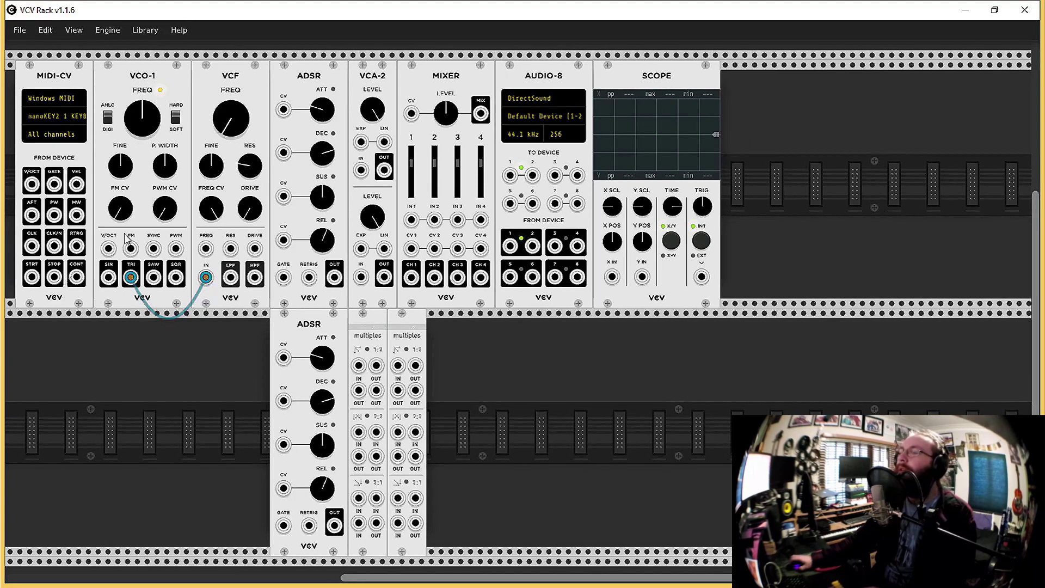
- Connect the VCF low-pass output to the input of VCA-2's lower channel
{"action": "left_click_drag", "start_coordinate": [236, 282], "coordinate": [361, 278]}
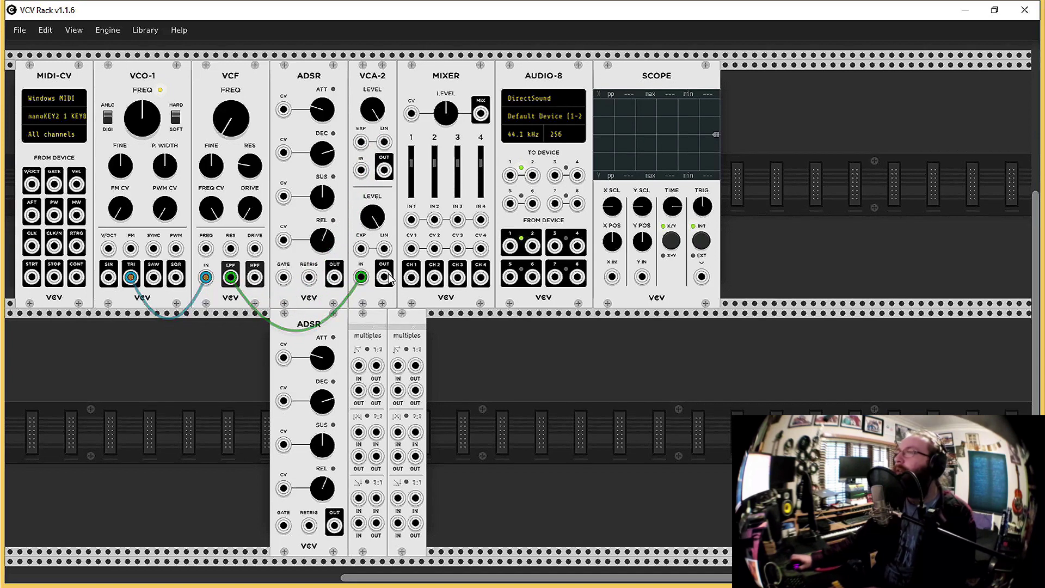
- Connect VCA-2's lower output to MIXER IN 1, and find the Plateau reverb by searching "rever" and add it beside the second multiple
{"action": "left_click_drag", "start_coordinate": [384, 279], "coordinate": [411, 220]}
{"action": "right_click", "coordinate": [509, 417]}
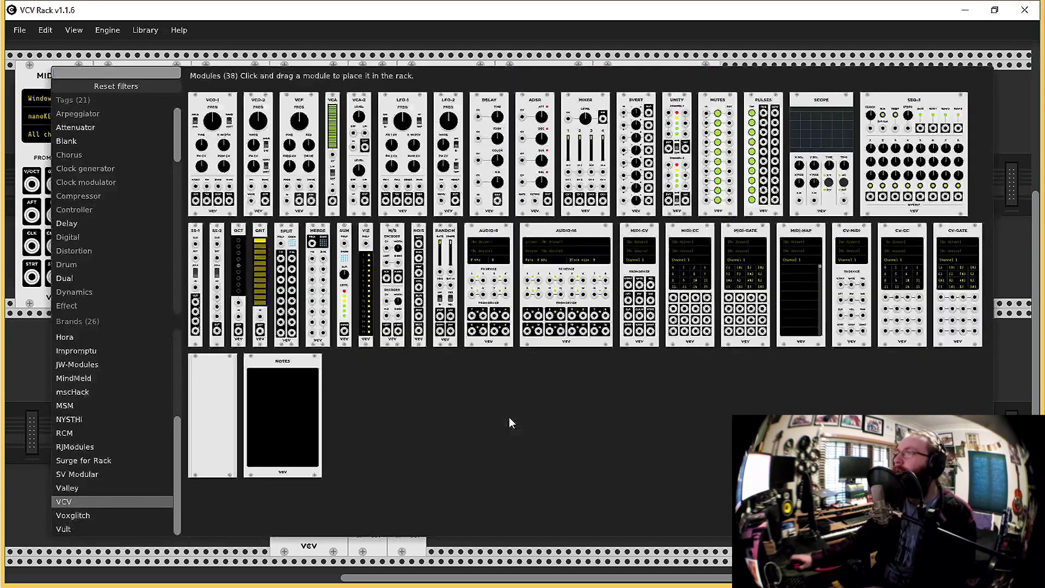
{"action": "left_click", "coordinate": [116, 85]}
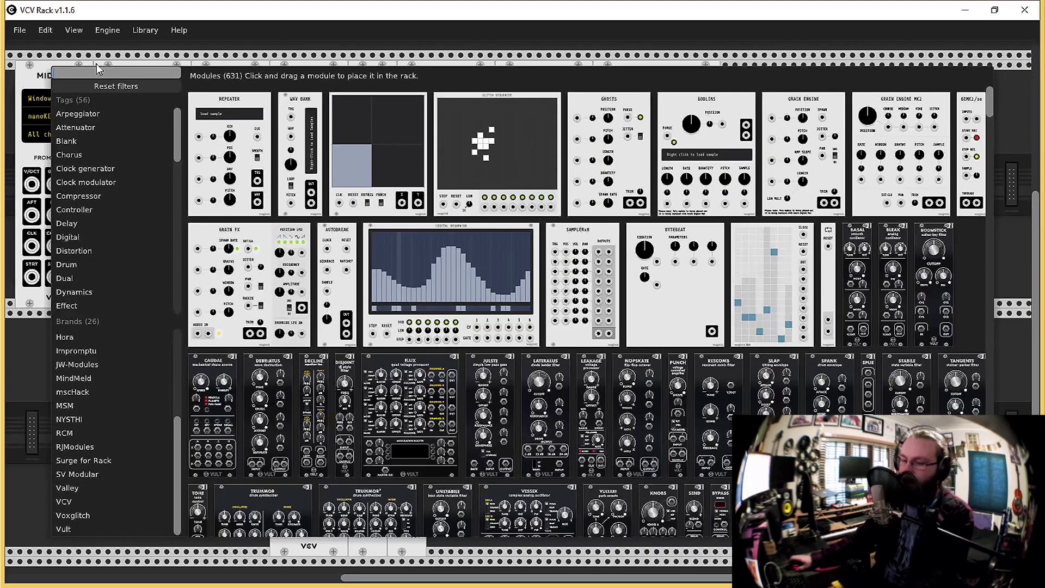
{"action": "type", "text": "rever"}
{"action": "left_click_drag", "start_coordinate": [289, 92], "coordinate": [466, 310]}
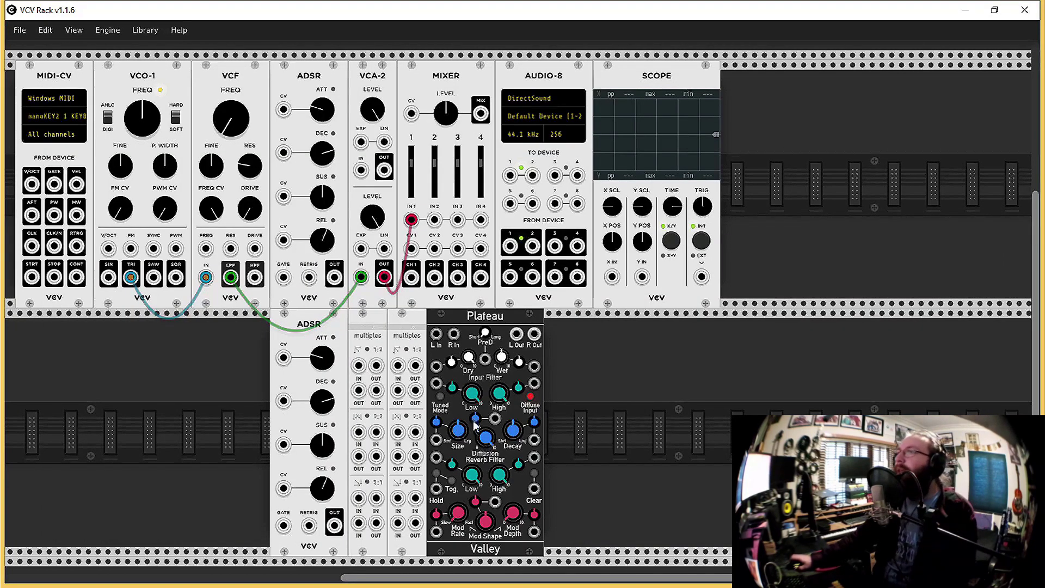
- Split MIXER CH 1 through the first multiple to Plateau's L In and R In, and return L Out and R Out to MIXER IN 2 and IN 3
{"action": "left_click_drag", "start_coordinate": [411, 278], "coordinate": [437, 333]}
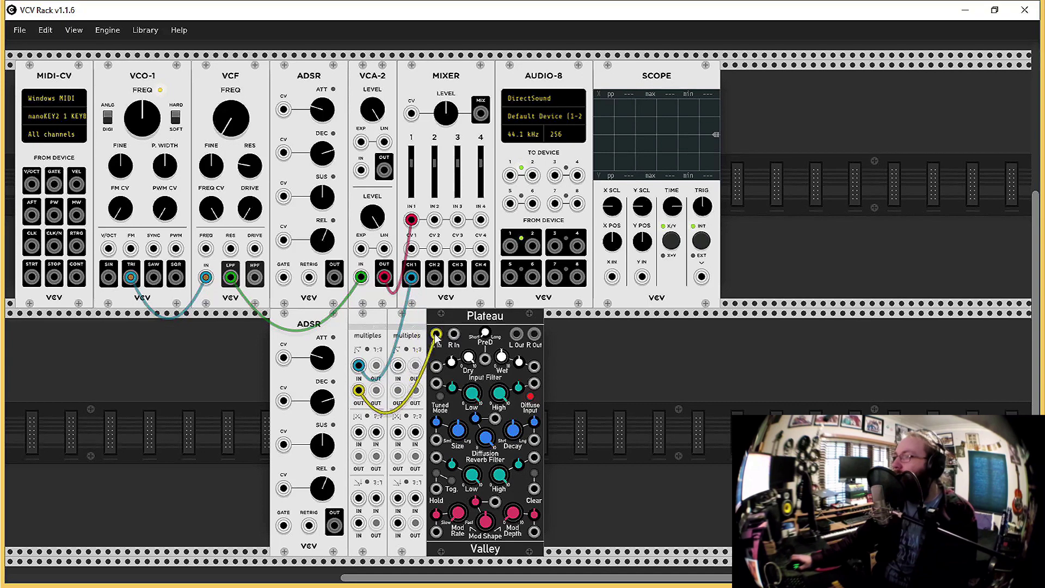
{"action": "left_click_drag", "start_coordinate": [376, 390], "coordinate": [453, 333]}
{"action": "left_click_drag", "start_coordinate": [516, 334], "coordinate": [458, 220]}
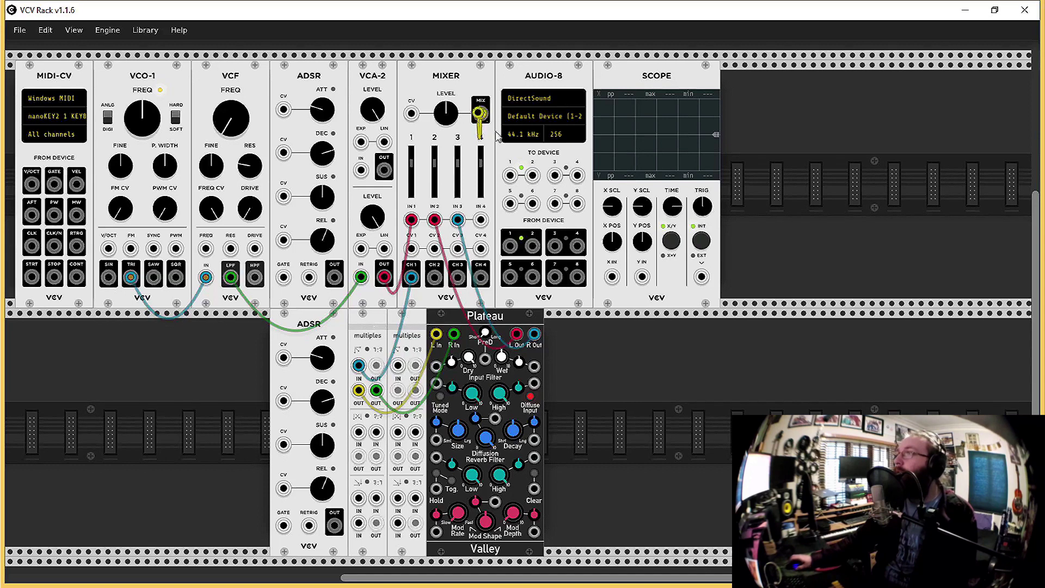
- Connect the MIXER's MIX output to AUDIO-8 device inputs 1 and 2, and MIDI-CV's V/OCT output to VCO-1's V/OCT input
{"action": "left_click_drag", "start_coordinate": [481, 112], "coordinate": [510, 175]}
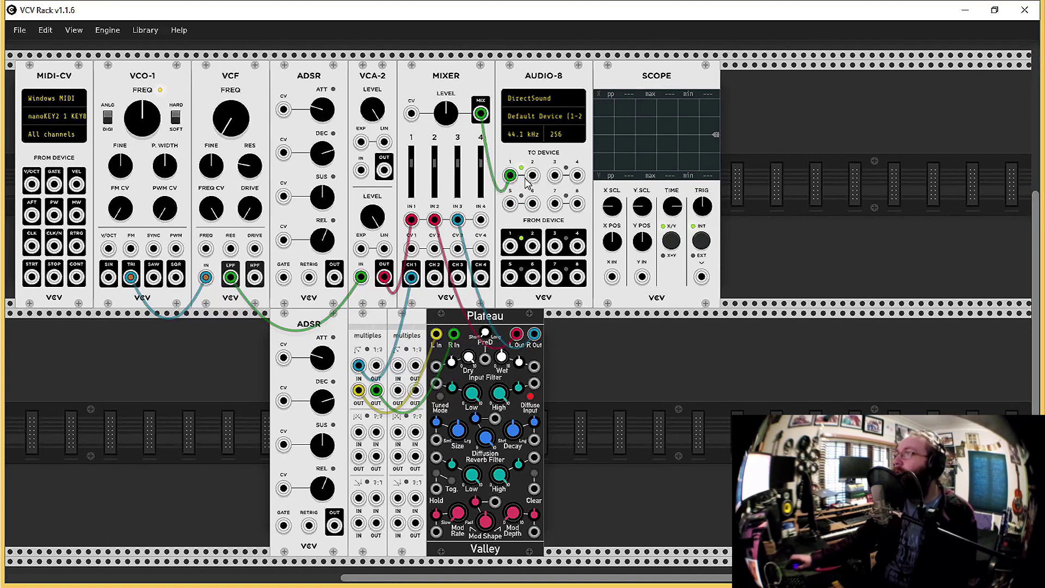
{"action": "left_click_drag", "start_coordinate": [480, 113], "coordinate": [532, 176]}
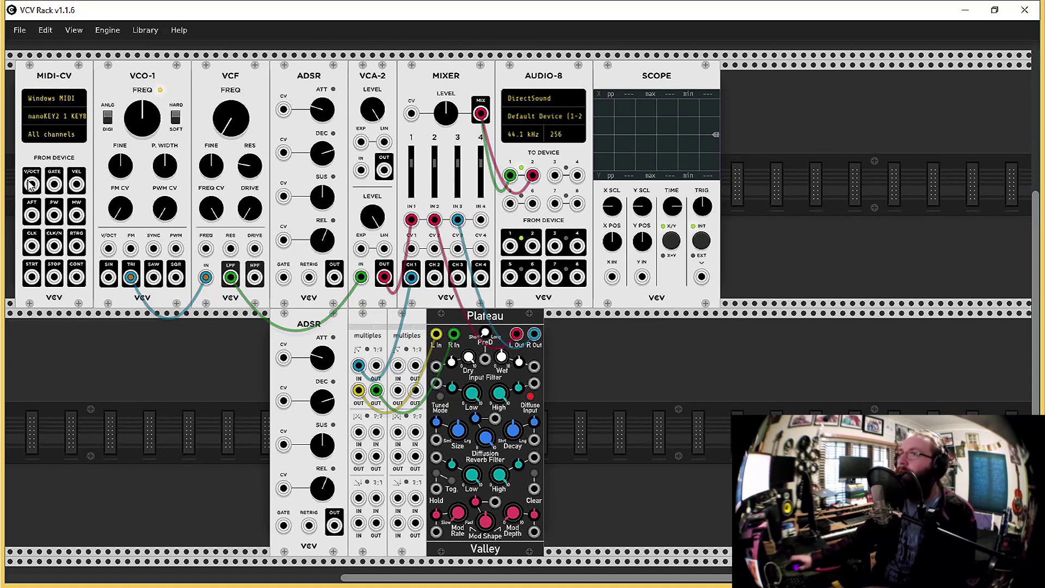
{"action": "left_click_drag", "start_coordinate": [31, 184], "coordinate": [108, 250]}
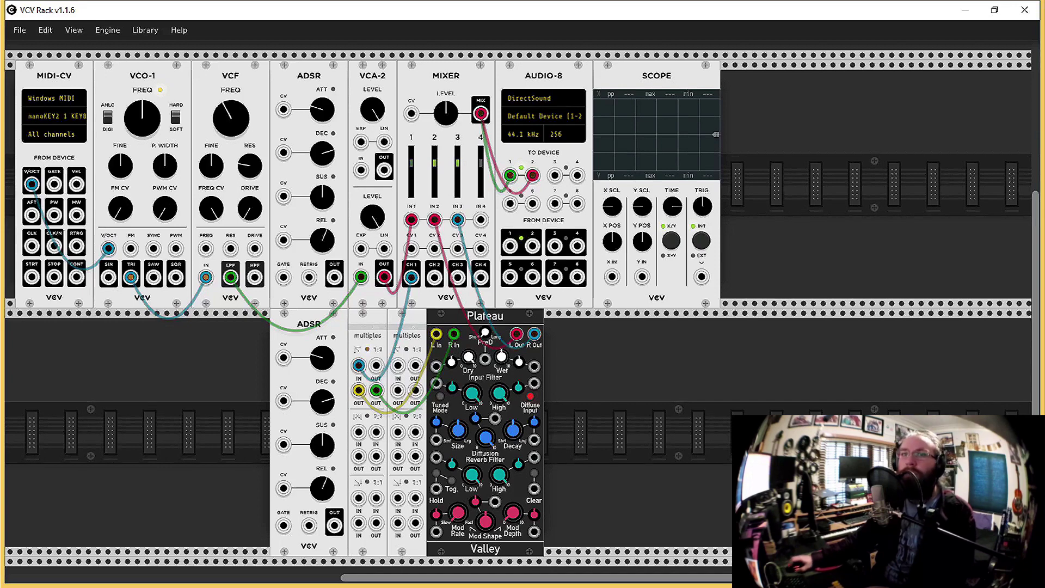
- Pull the MIXER's channel 2 and 3 faders down to minimum and adjust the VCF cutoff frequency
{"action": "left_click_drag", "start_coordinate": [434, 164], "coordinate": [458, 191]}
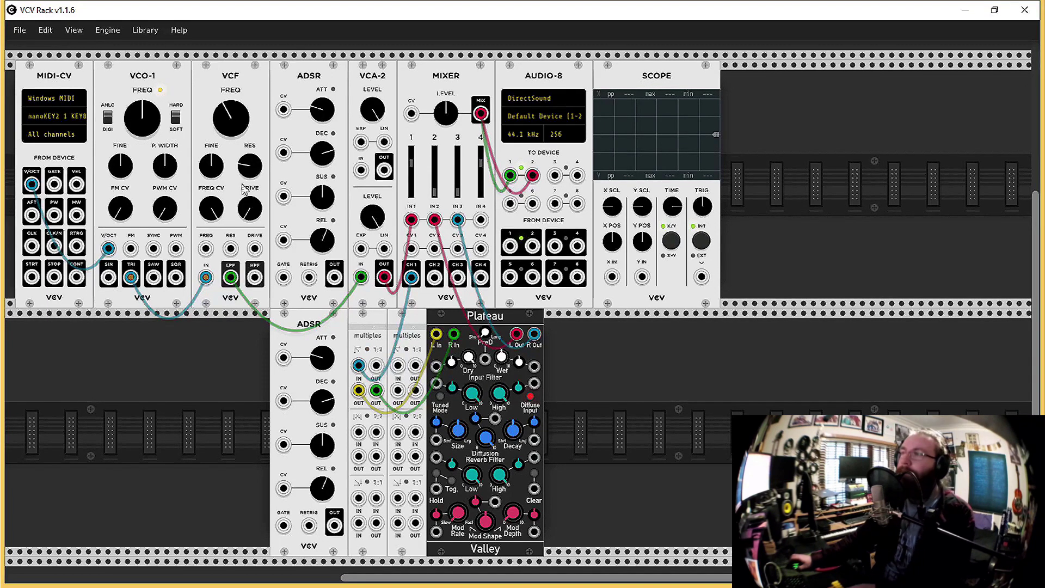
{"action": "left_click_drag", "start_coordinate": [223, 125], "coordinate": [223, 94]}
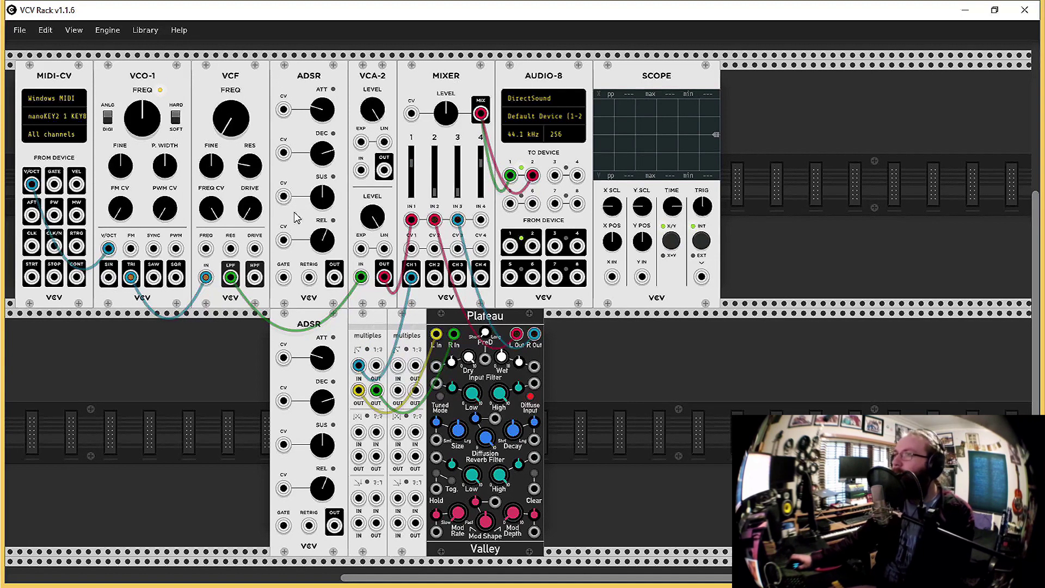
- Connect MIDI-CV's GATE and RTRG to the upper ADSR's GATE and RETRIG, and the ADSR output to VCA-2's lower EXP input
{"action": "left_click_drag", "start_coordinate": [54, 184], "coordinate": [299, 282]}
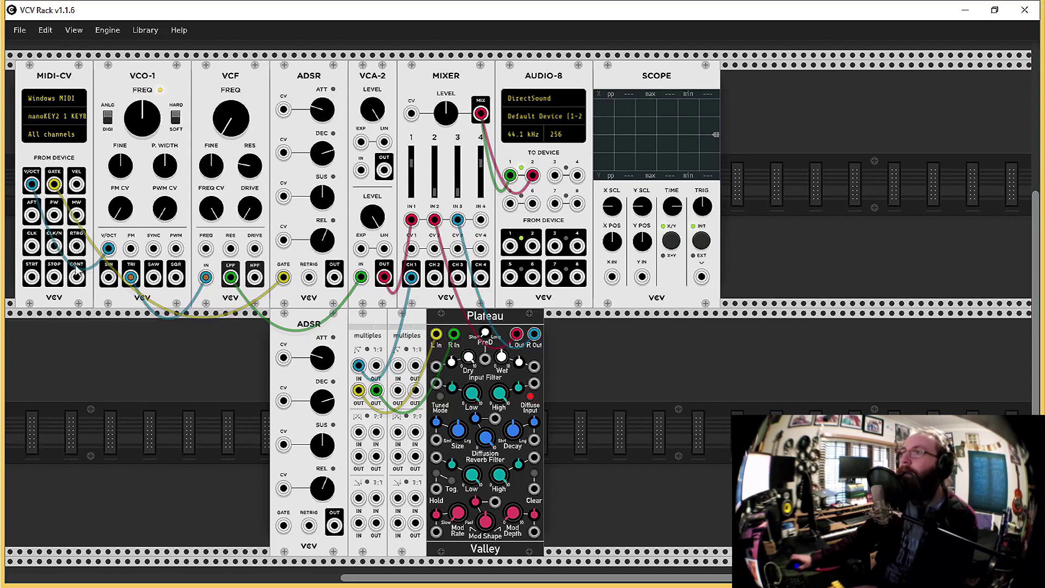
{"action": "scroll", "coordinate": [81, 275], "scroll_direction": "up", "scroll_amount": 2}
{"action": "scroll", "coordinate": [80, 275], "scroll_direction": "down", "scroll_amount": 3}
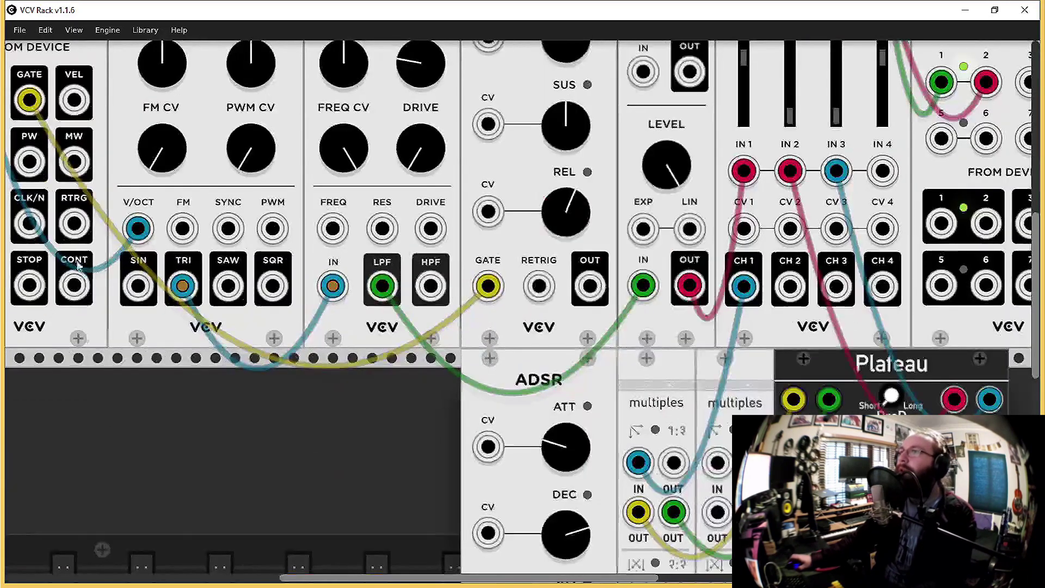
{"action": "scroll", "coordinate": [75, 309], "scroll_direction": "up", "scroll_amount": 2}
{"action": "scroll", "coordinate": [75, 308], "scroll_direction": "down", "scroll_amount": 1}
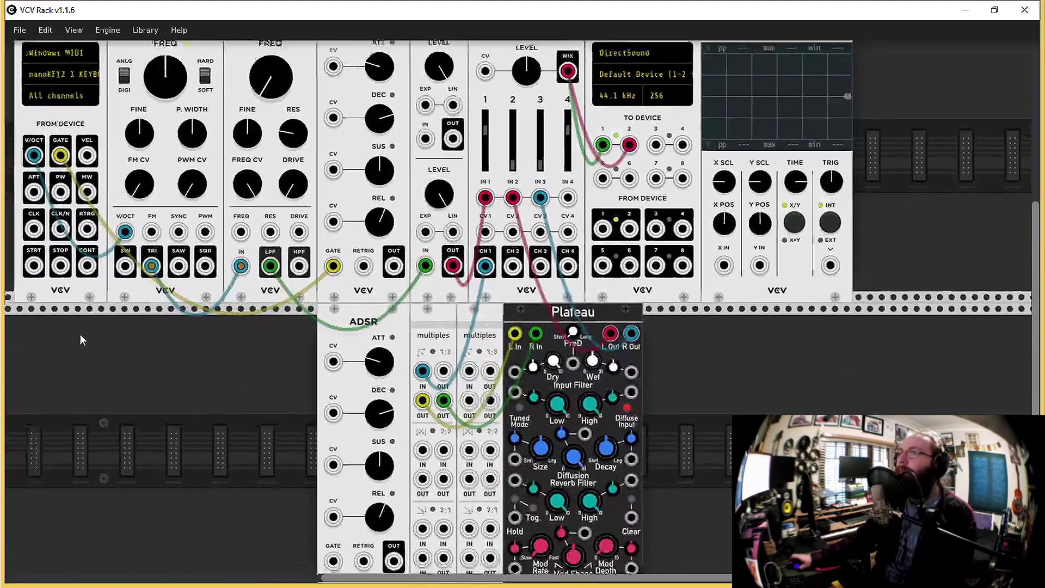
{"action": "scroll", "coordinate": [82, 338], "scroll_direction": "up", "scroll_amount": 1}
{"action": "left_click_drag", "start_coordinate": [80, 239], "coordinate": [425, 238]}
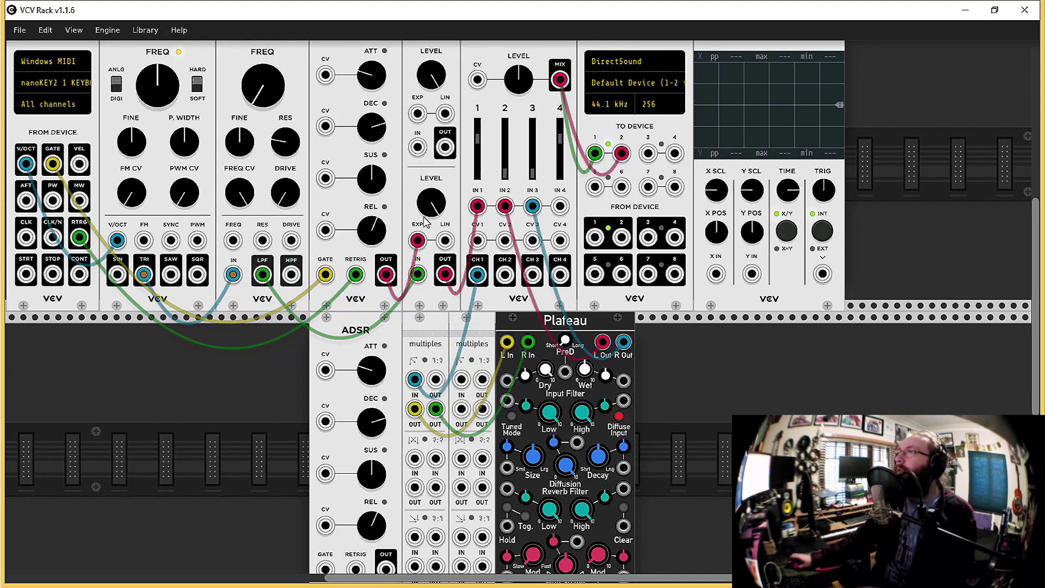
- Raise the VCF cutoff frequency to about its midpoint and adjust the upper ADSR's attack and release
{"action": "scroll", "coordinate": [544, 267], "scroll_direction": "down", "scroll_amount": 1}
{"action": "scroll", "coordinate": [545, 267], "scroll_direction": "down", "scroll_amount": 1, "text": "ctrl"}
{"action": "scroll", "coordinate": [629, 329], "scroll_direction": "up", "scroll_amount": 1}
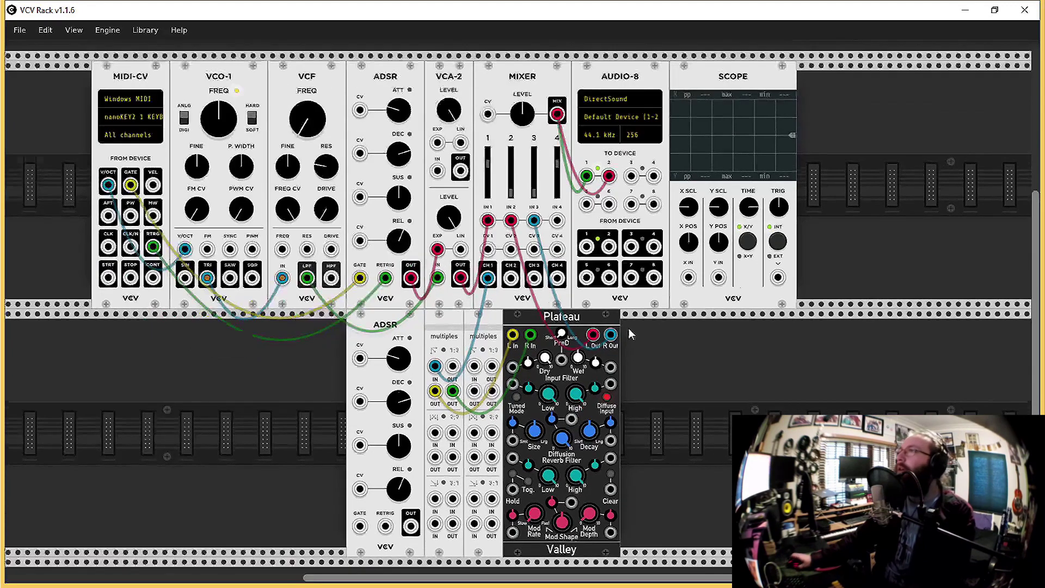
{"action": "scroll", "coordinate": [610, 354], "scroll_direction": "right", "scroll_amount": 2}
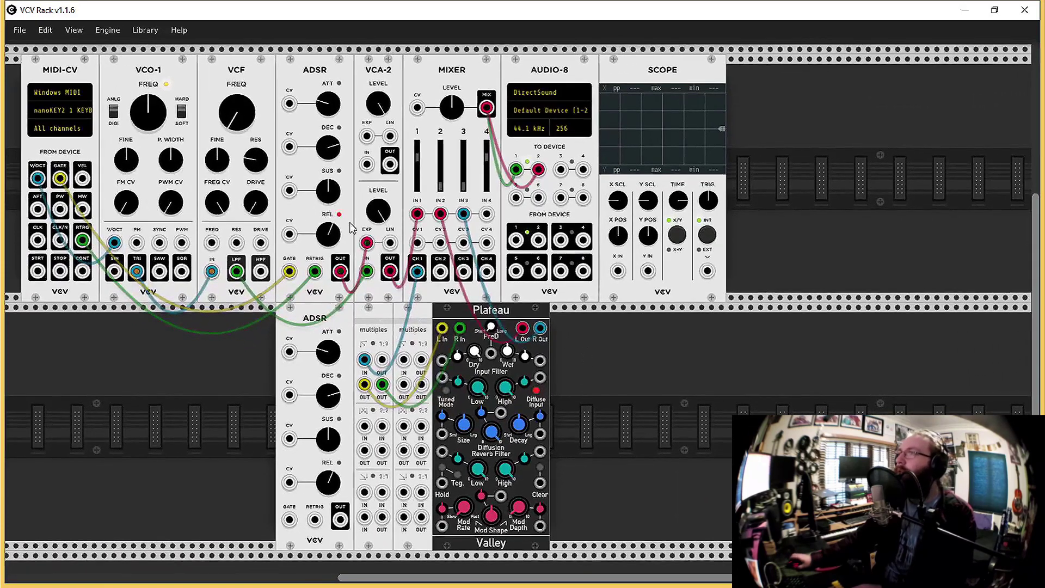
{"action": "left_click_drag", "start_coordinate": [225, 121], "coordinate": [225, 112]}
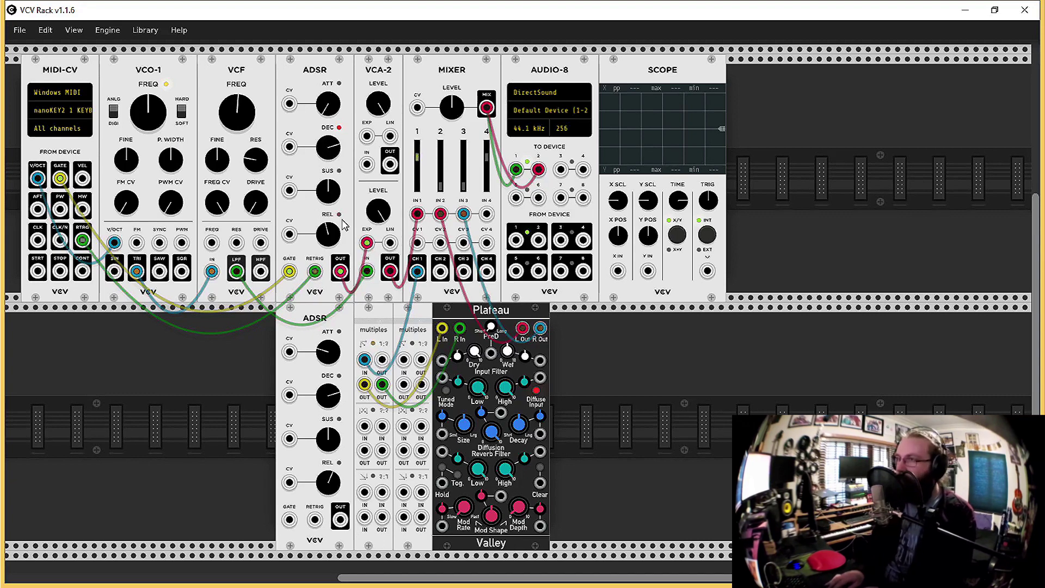
- Set the MIDI-CV module to 5 polyphony channels and lower the VCF cutoff frequency slightly
{"action": "right_click", "coordinate": [46, 143]}
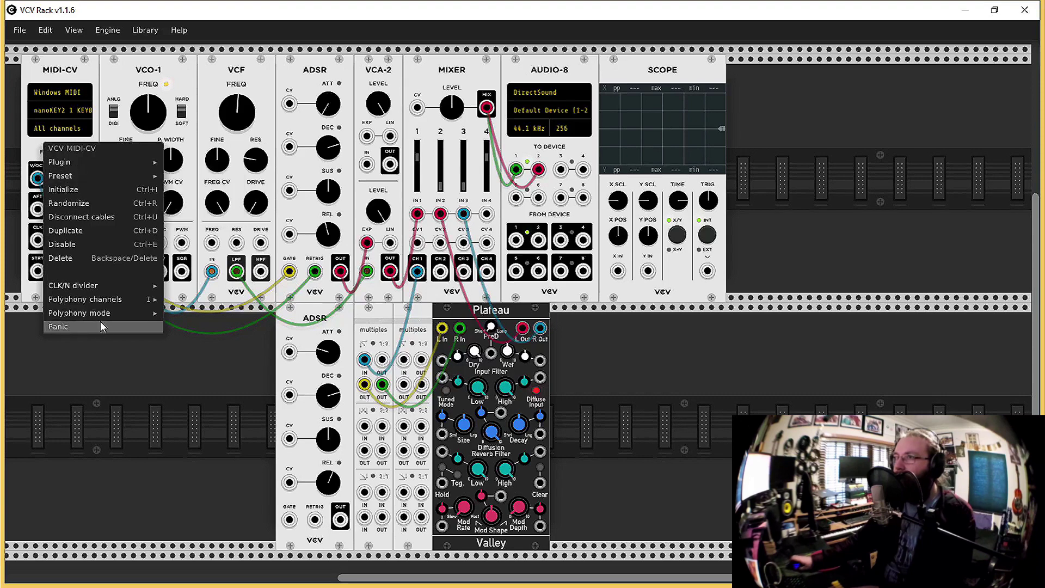
{"action": "mouse_move", "coordinate": [103, 300]}
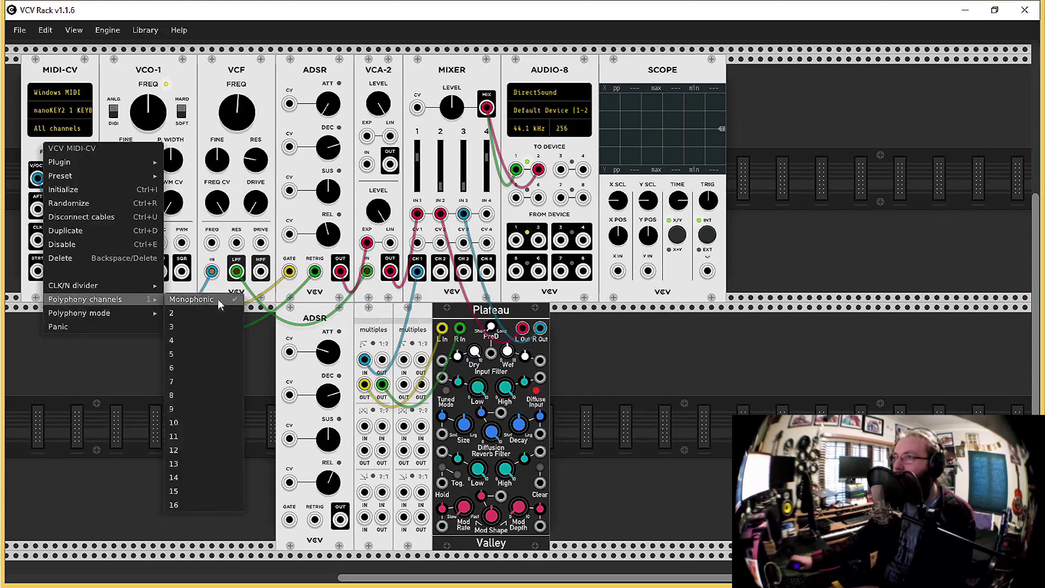
{"action": "left_click", "coordinate": [185, 352]}
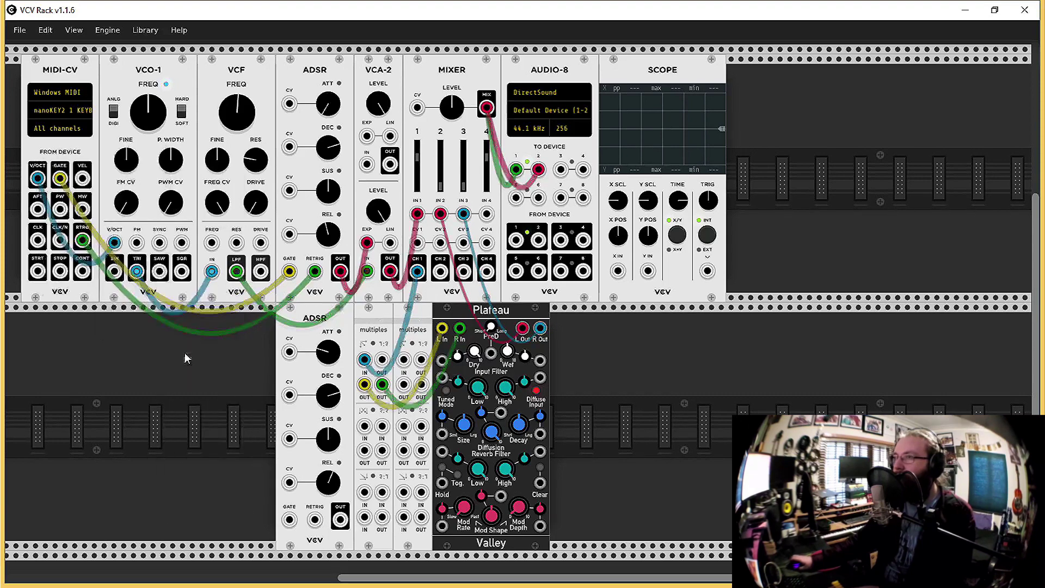
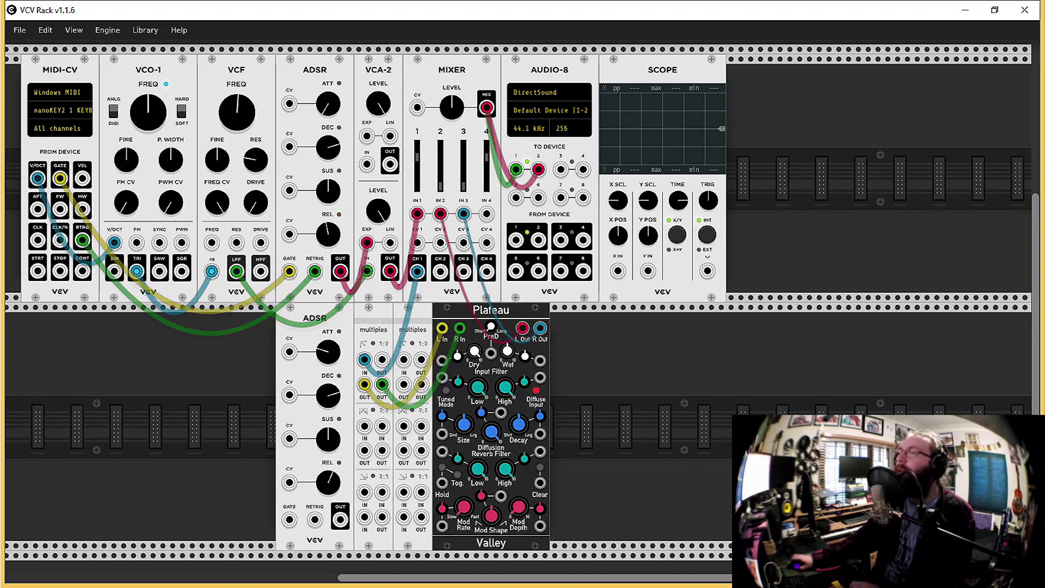
{"action": "left_click_drag", "start_coordinate": [236, 111], "coordinate": [237, 118]}
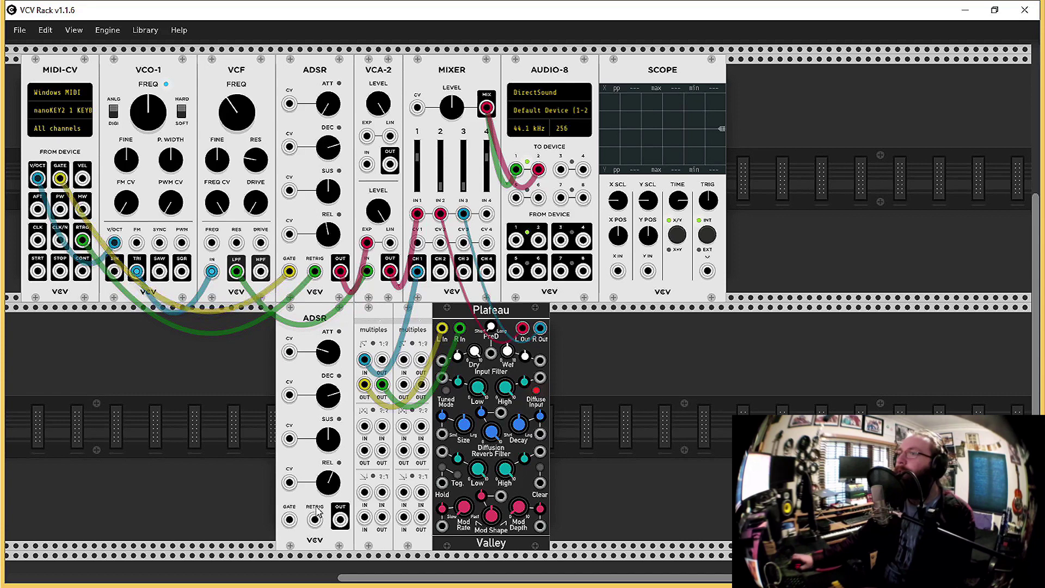
- Connect the lower ADSR's RETRIG and GATE inputs to MIDI-CV's RTRG and GATE, and its output to the VCF's FREQ input
{"action": "left_click_drag", "start_coordinate": [315, 519], "coordinate": [82, 238]}
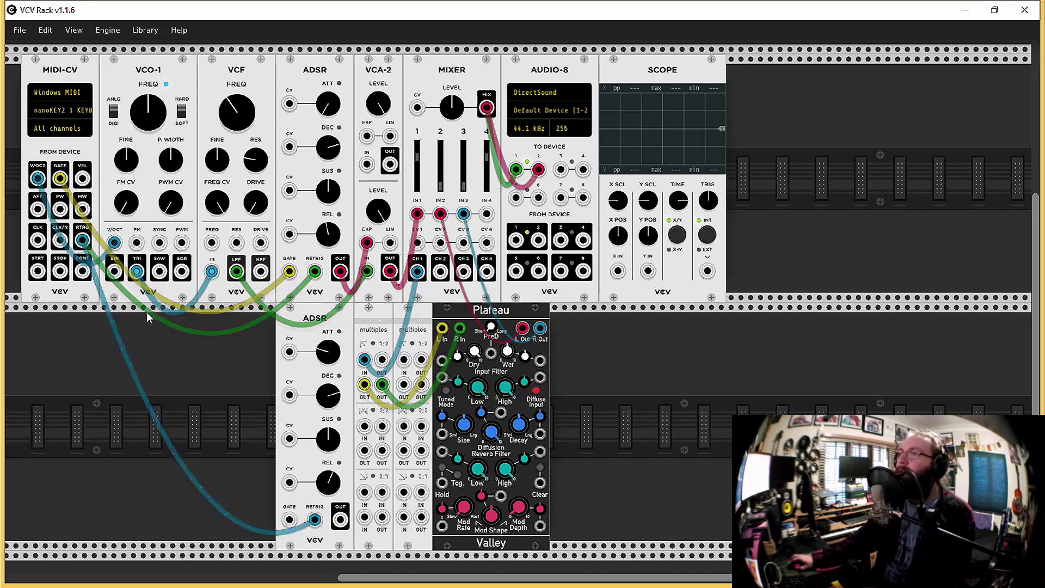
{"action": "left_click_drag", "start_coordinate": [289, 519], "coordinate": [60, 178]}
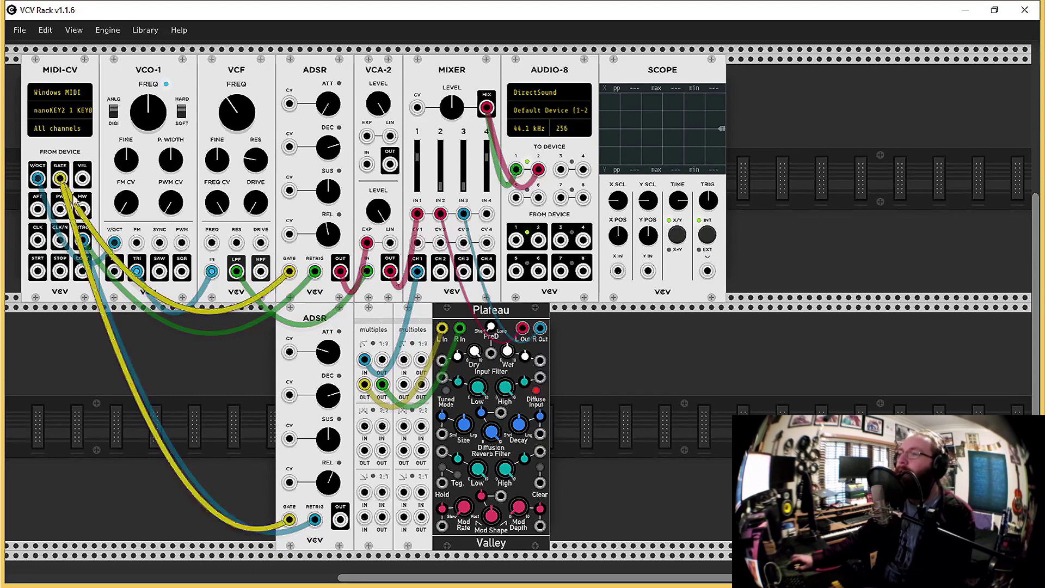
{"action": "scroll", "coordinate": [348, 528], "scroll_direction": "down", "scroll_amount": 2}
{"action": "left_click_drag", "start_coordinate": [340, 519], "coordinate": [226, 280]}
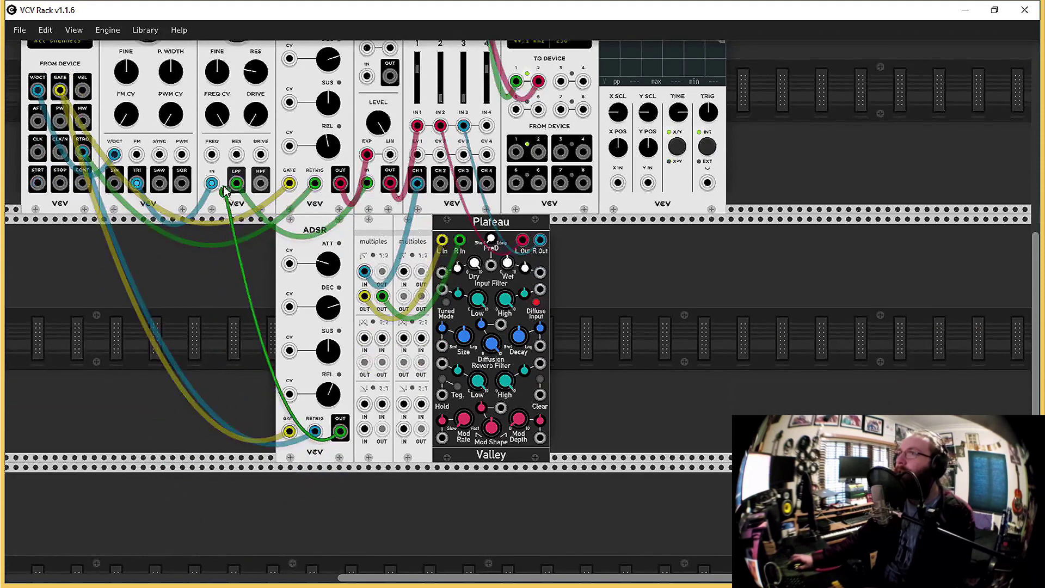
{"action": "left_click_drag", "start_coordinate": [226, 191], "coordinate": [212, 155]}
{"action": "scroll", "coordinate": [222, 411], "scroll_direction": "up", "scroll_amount": 2}
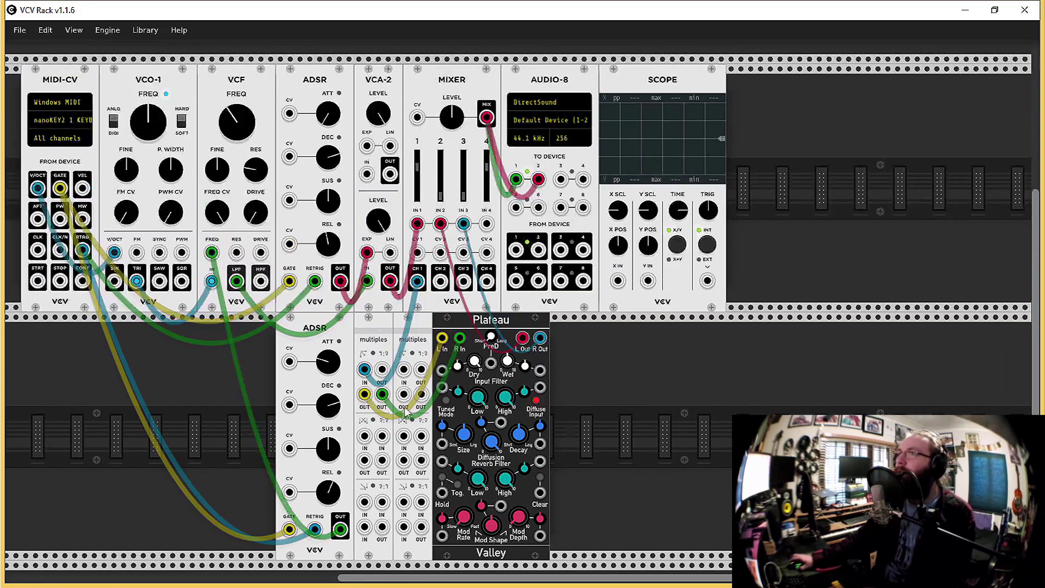
- Lower the VCF cutoff frequency and resonance, and lengthen the lower ADSR's attack, decay and release, with attack near its midpoint
{"action": "scroll", "coordinate": [406, 413], "scroll_direction": "down", "scroll_amount": 1}
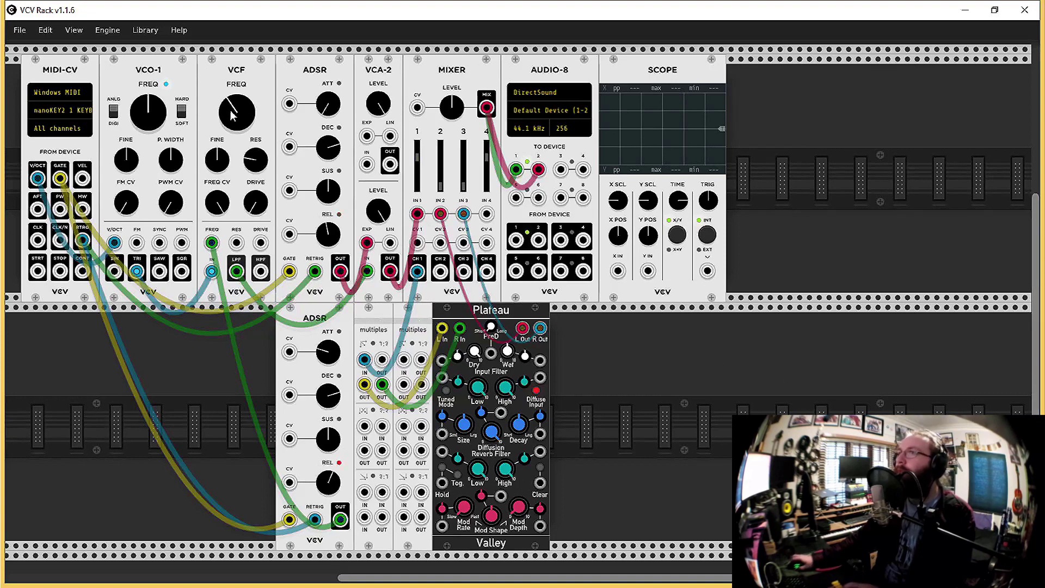
{"action": "left_click_drag", "start_coordinate": [232, 114], "coordinate": [231, 139]}
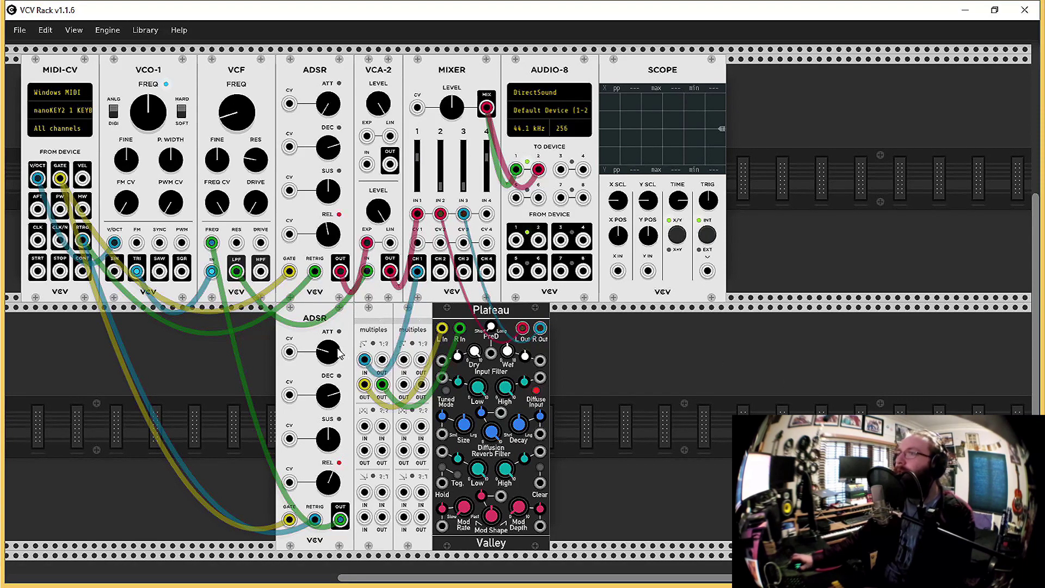
{"action": "left_click_drag", "start_coordinate": [330, 476], "coordinate": [328, 493]}
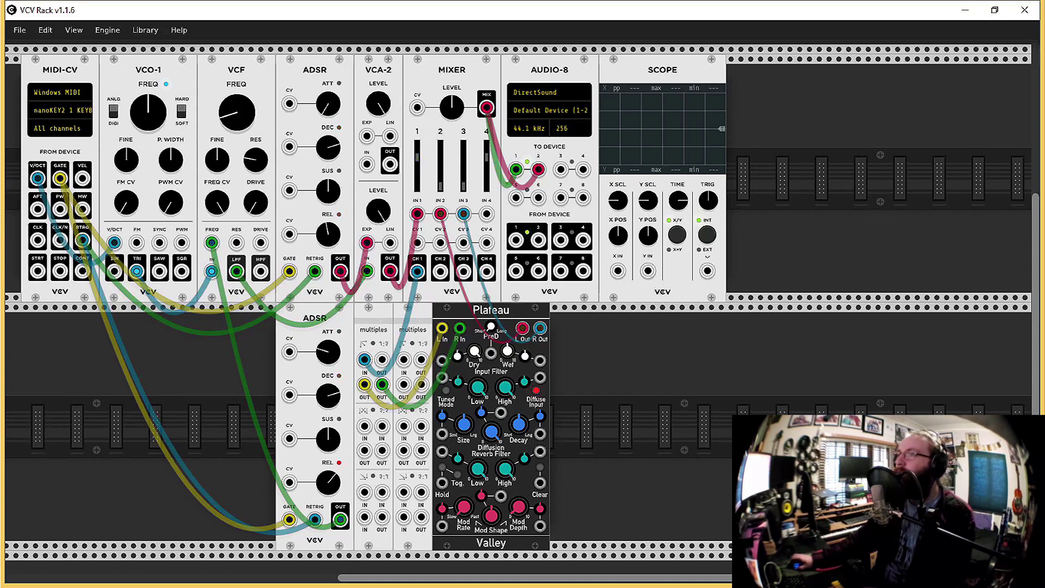
{"action": "left_click_drag", "start_coordinate": [329, 353], "coordinate": [328, 335]}
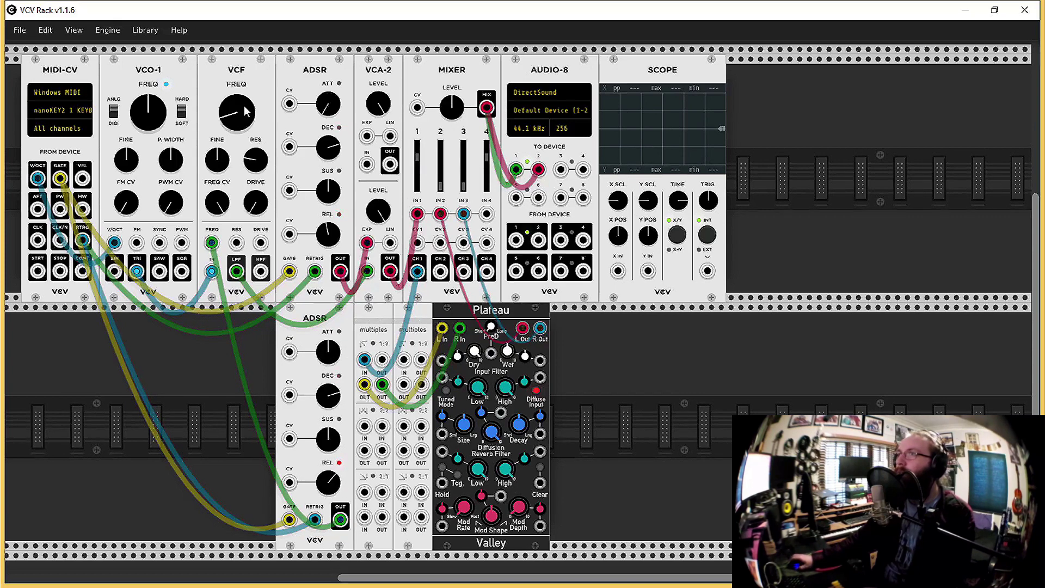
{"action": "left_click_drag", "start_coordinate": [246, 112], "coordinate": [237, 125]}
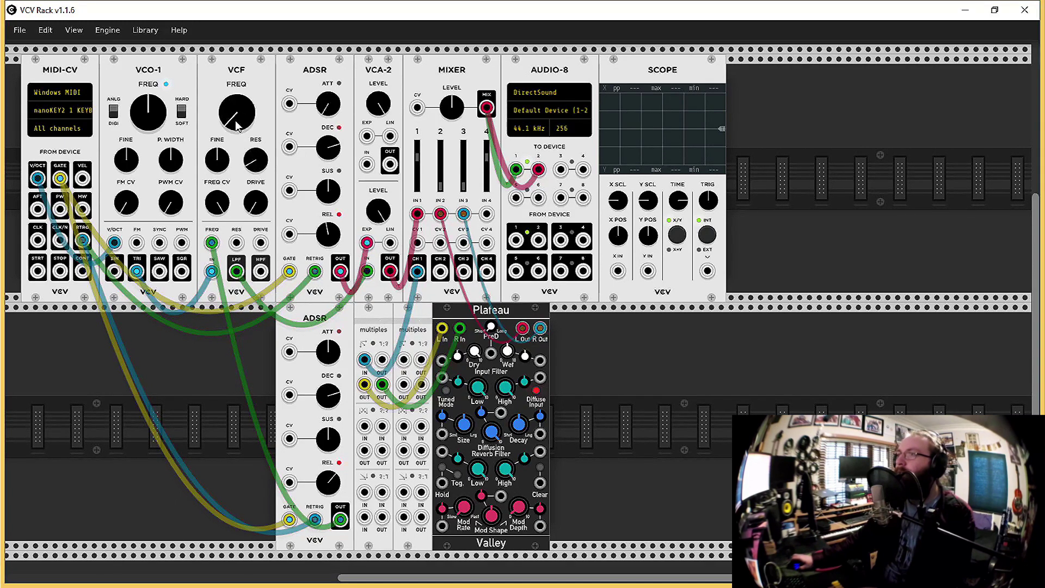
{"action": "left_click_drag", "start_coordinate": [329, 355], "coordinate": [328, 353]}
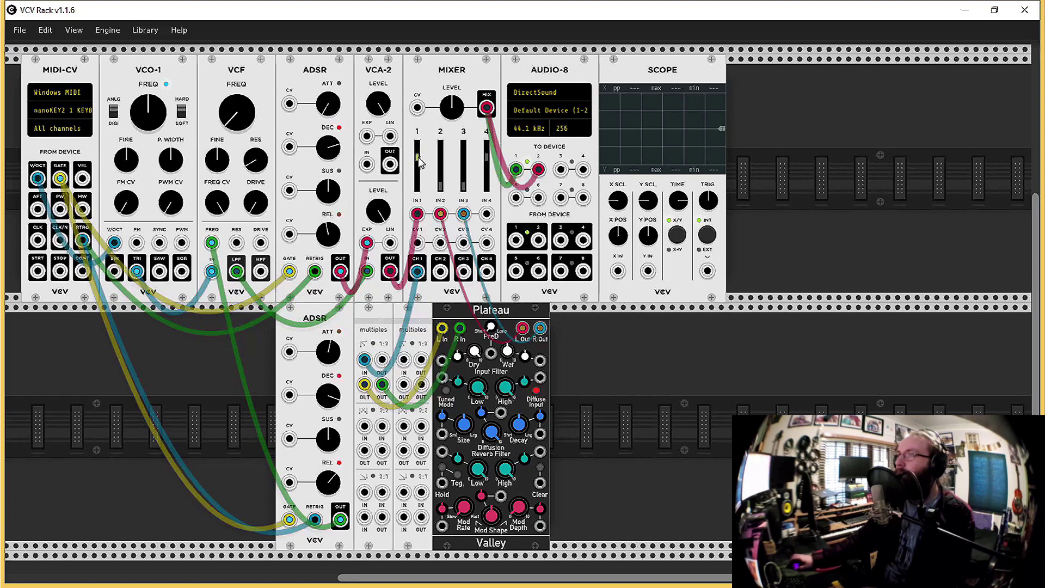
- Lower the MIXER's channel 1 fader slightly and route the MIX output through the second multiple to the SCOPE's X input
{"action": "left_click_drag", "start_coordinate": [419, 159], "coordinate": [418, 164]}
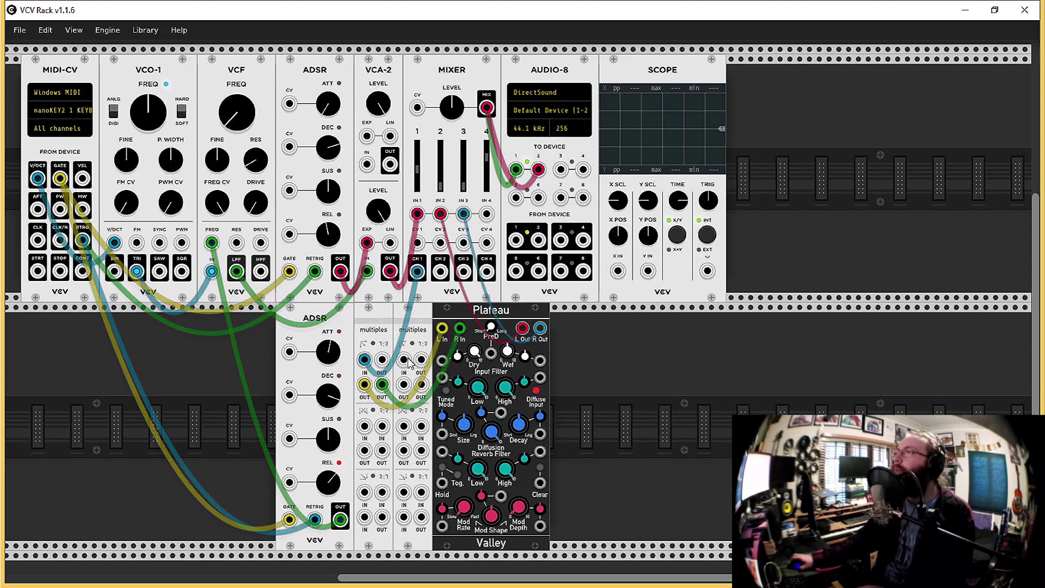
{"action": "left_click_drag", "start_coordinate": [404, 360], "coordinate": [486, 110]}
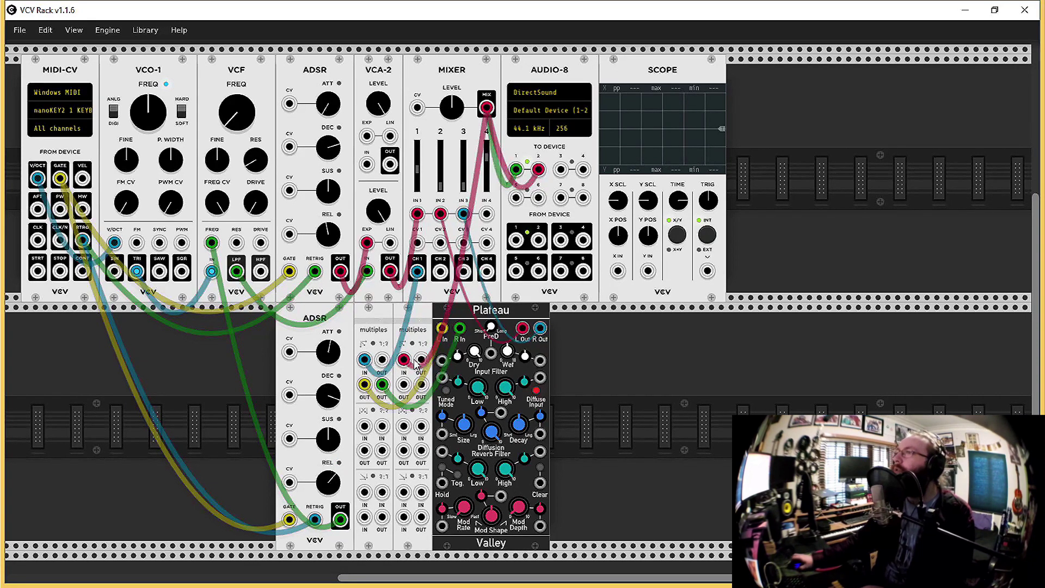
{"action": "left_click_drag", "start_coordinate": [421, 359], "coordinate": [618, 270]}
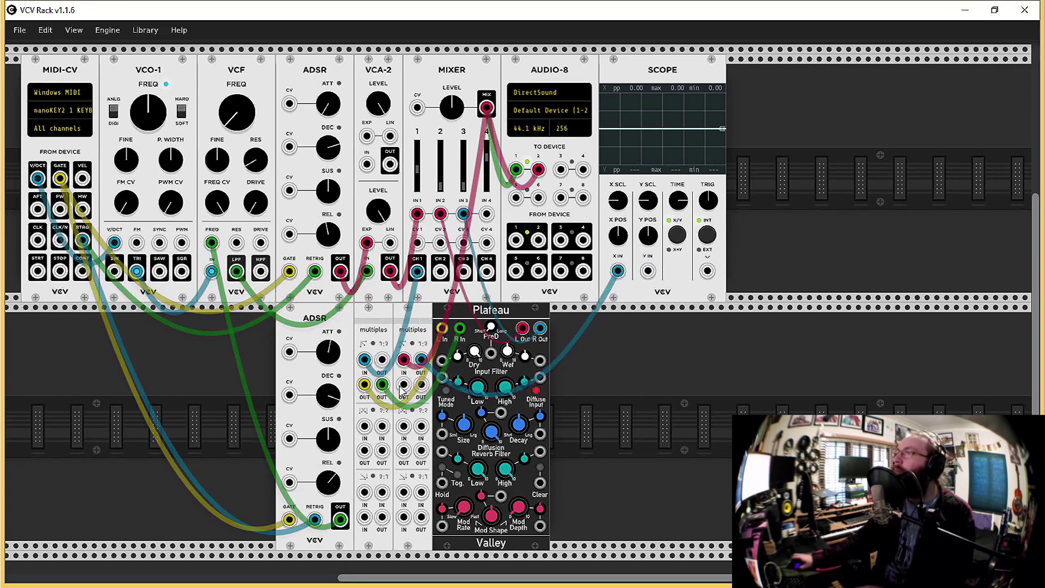
- Connect the second multiple to the SCOPE's Y input and adjust the SCOPE's X scale, Y scale and time
{"action": "left_click_drag", "start_coordinate": [403, 385], "coordinate": [648, 271]}
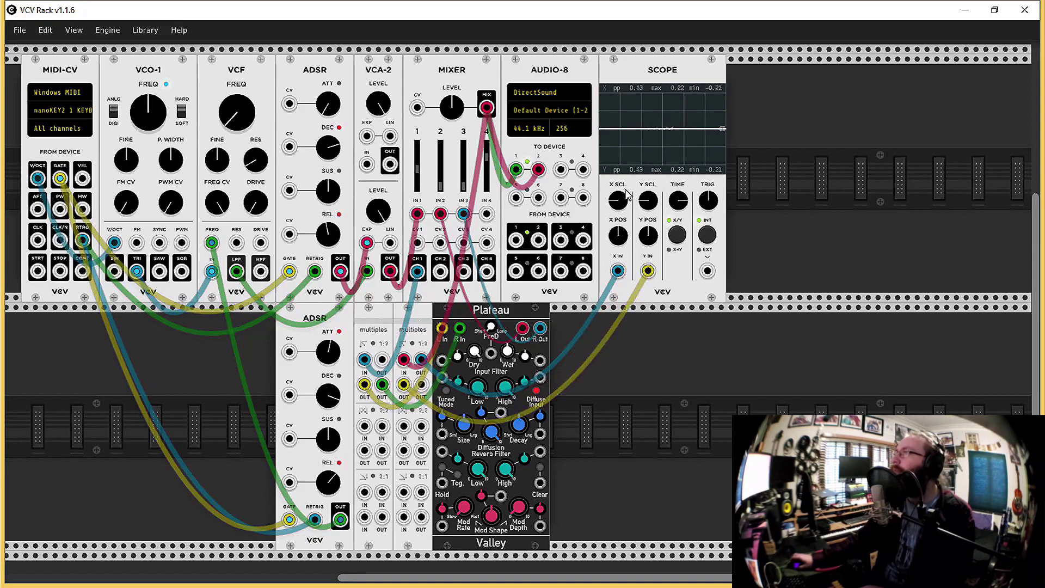
{"action": "left_click_drag", "start_coordinate": [621, 202], "coordinate": [679, 201]}
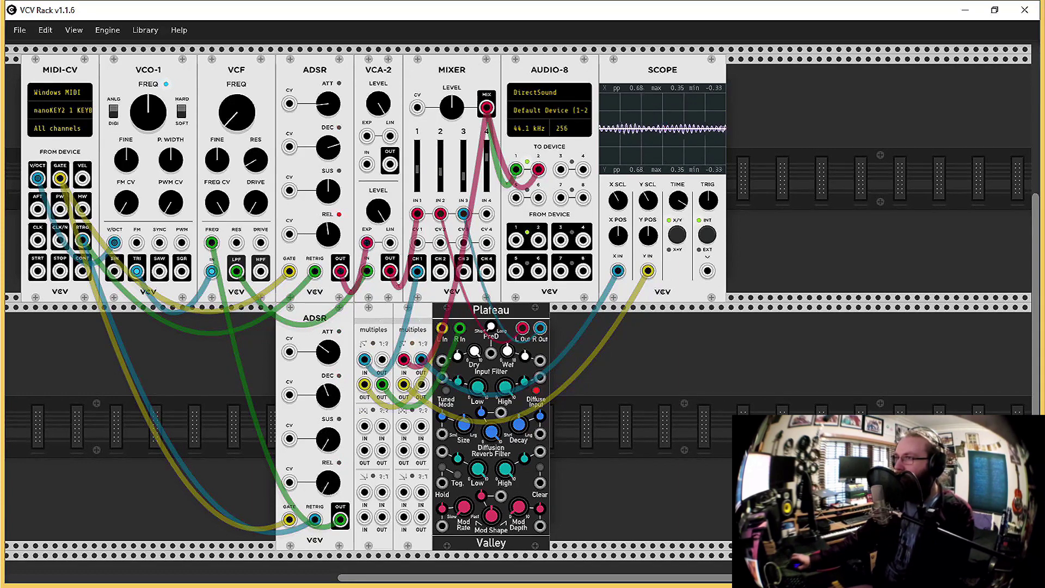
- Adjust the lower ADSR's attack and lower the VCF cutoff, and feed the VCF from VCO-1's SIN output
{"action": "left_click_drag", "start_coordinate": [328, 352], "coordinate": [328, 341]}
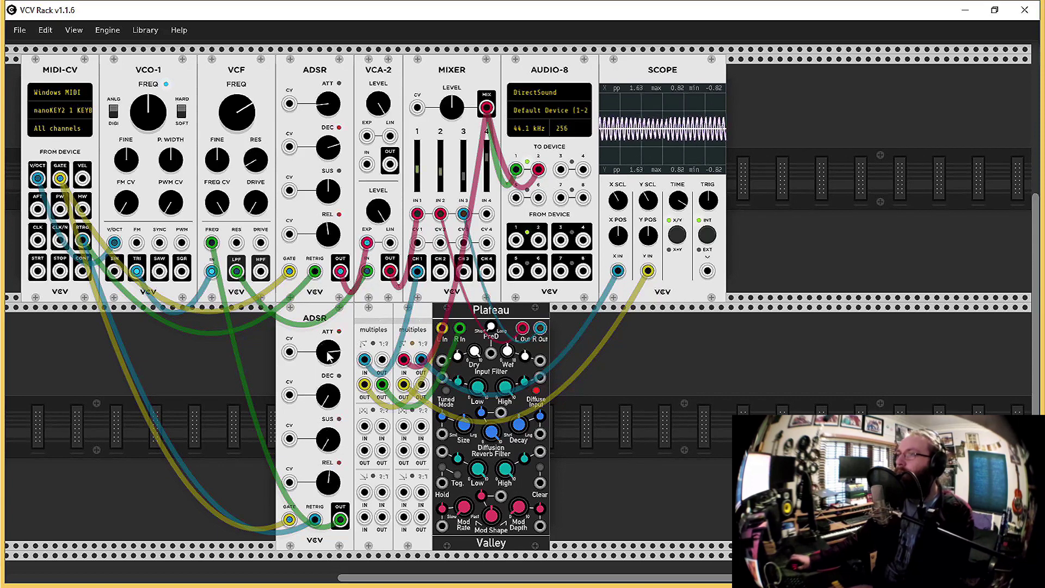
{"action": "left_click_drag", "start_coordinate": [250, 121], "coordinate": [279, 180]}
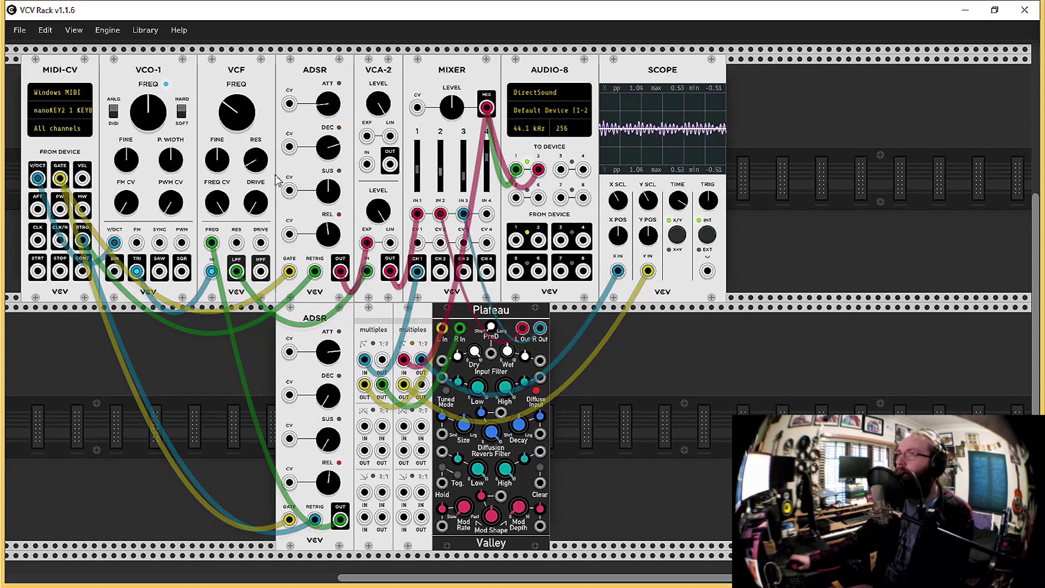
{"action": "mouse_move", "coordinate": [221, 97]}
{"action": "left_mouse_down"}
{"action": "mouse_move", "coordinate": [220, 125]}
{"action": "mouse_move", "coordinate": [221, 99]}
{"action": "mouse_move", "coordinate": [220, 122]}
{"action": "mouse_move", "coordinate": [220, 112]}
{"action": "left_mouse_up"}
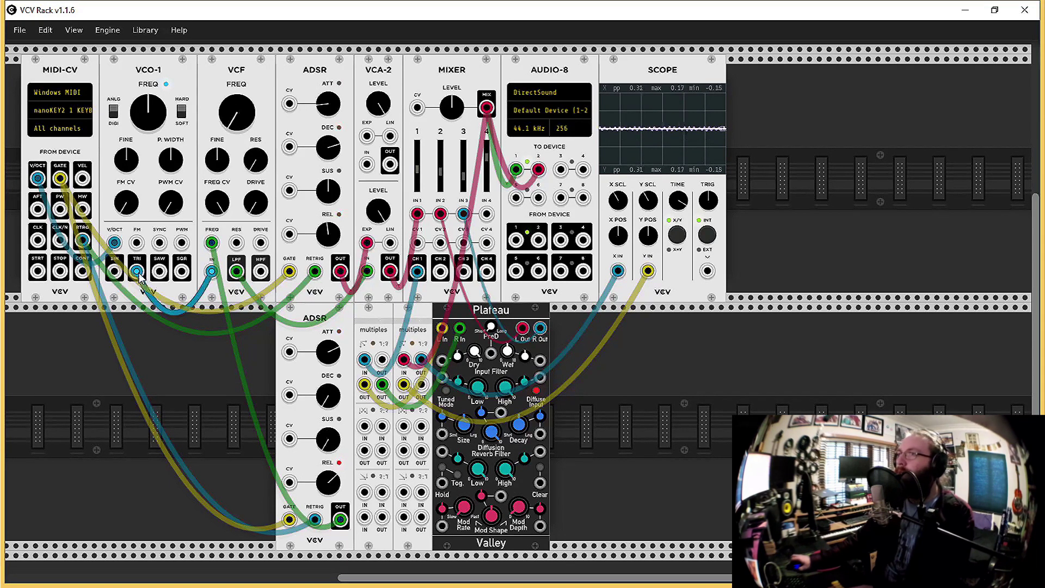
{"action": "left_click_drag", "start_coordinate": [137, 270], "coordinate": [116, 271]}
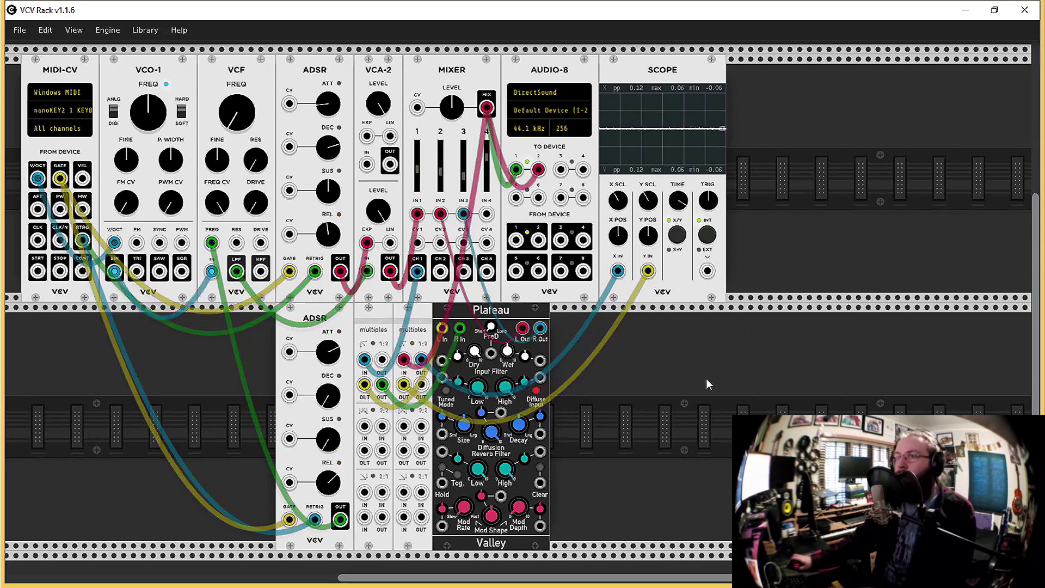
- Add a VCV LFO-1 module beside Plateau and connect its SIN output to VCO-1's FM input
{"action": "right_click", "coordinate": [681, 363]}
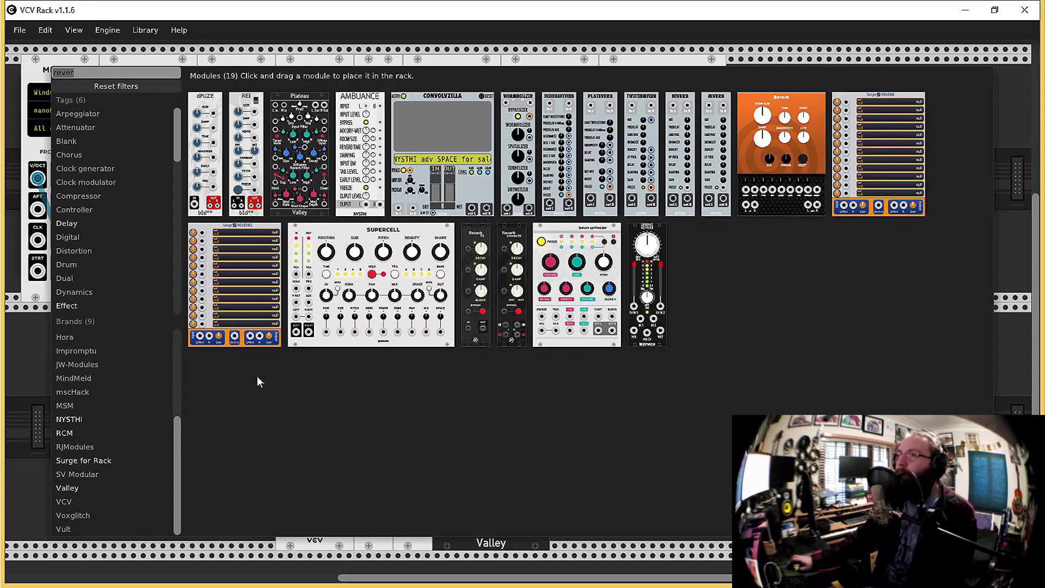
{"action": "left_click", "coordinate": [121, 86]}
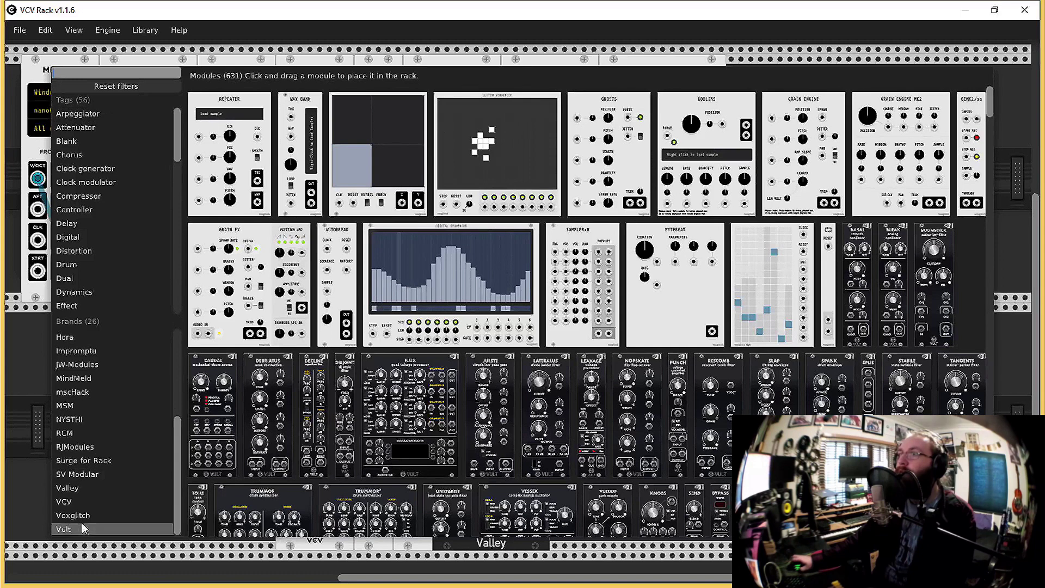
{"action": "left_click", "coordinate": [64, 502]}
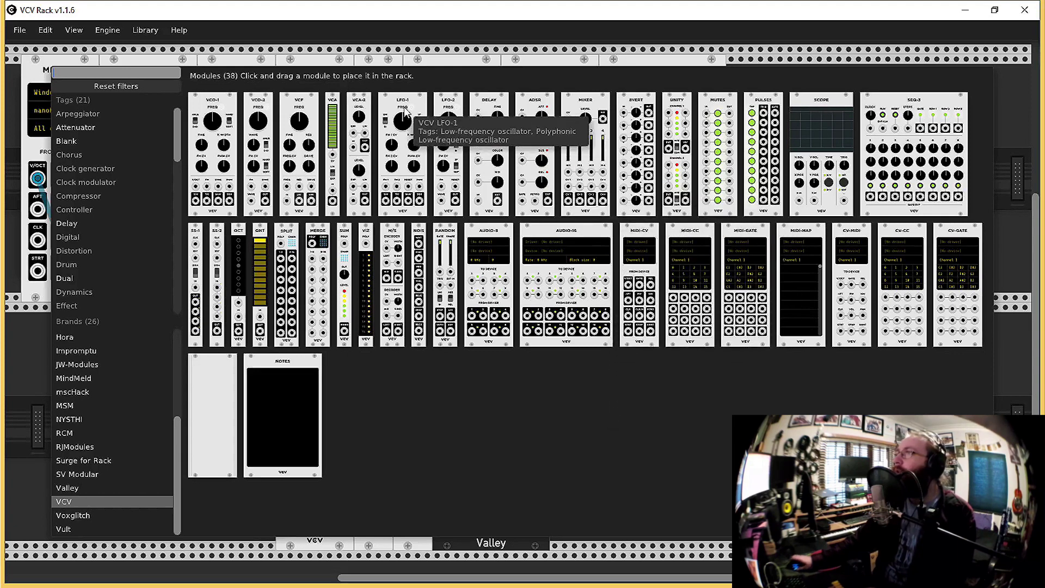
{"action": "left_click_drag", "start_coordinate": [404, 112], "coordinate": [619, 417]}
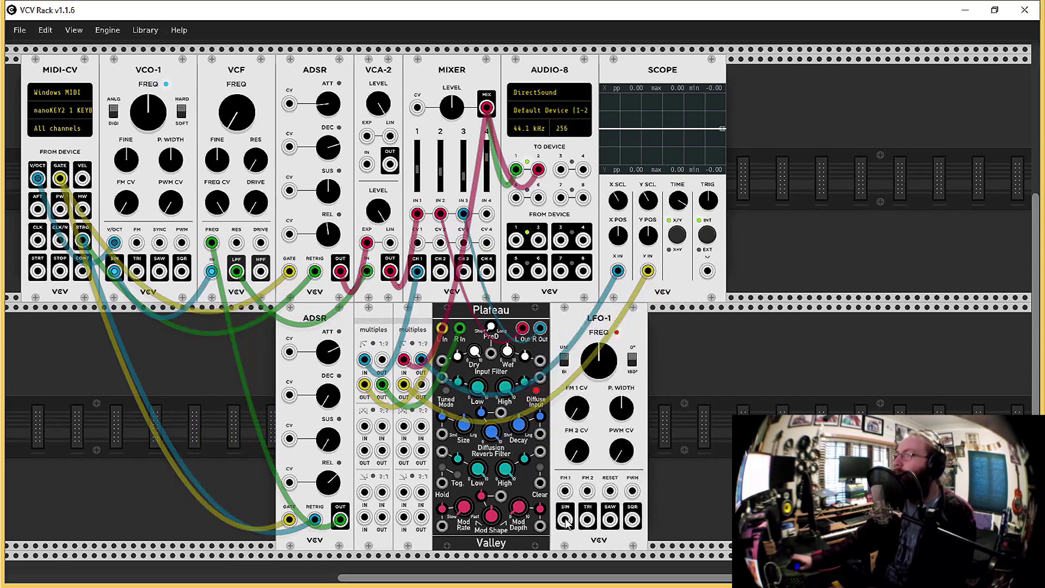
{"action": "left_click_drag", "start_coordinate": [567, 522], "coordinate": [136, 252]}
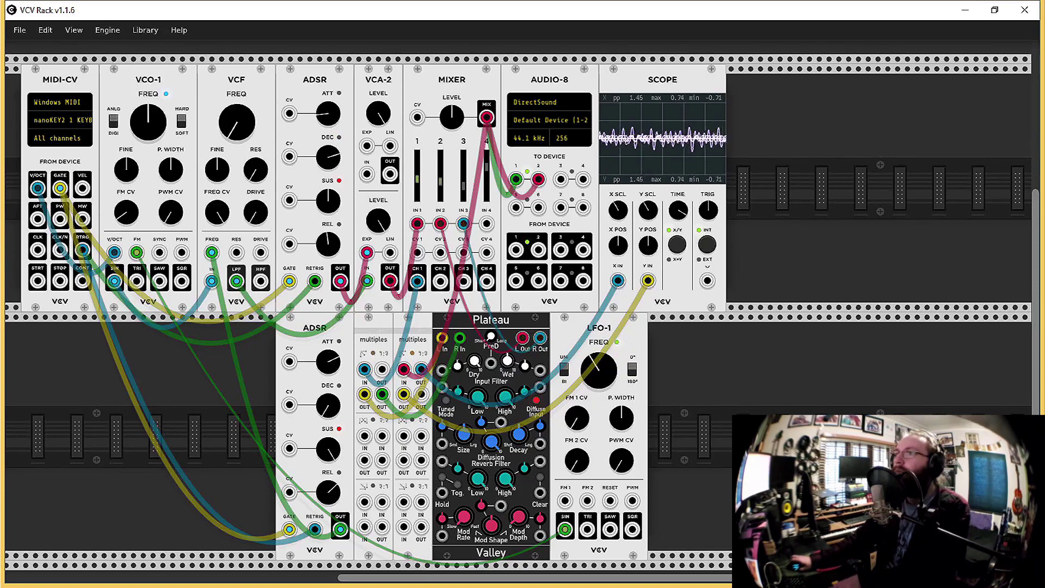
- Fine-tune LFO-1's frequency and switch the VCF's input source to VCO-1's SQR output
{"action": "left_click_drag", "start_coordinate": [599, 371], "coordinate": [599, 364]}
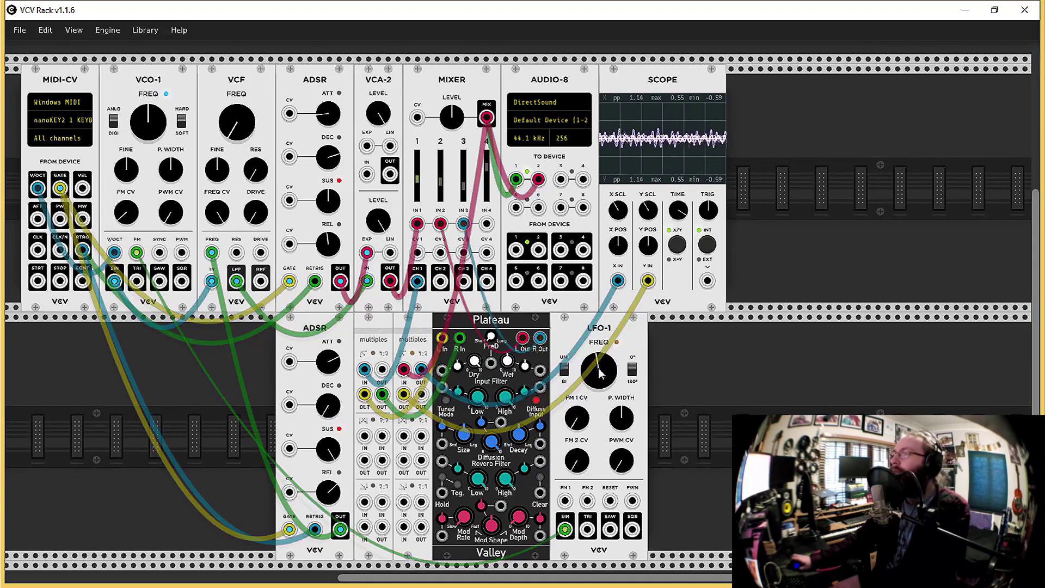
{"action": "left_click_drag", "start_coordinate": [601, 373], "coordinate": [601, 377]}
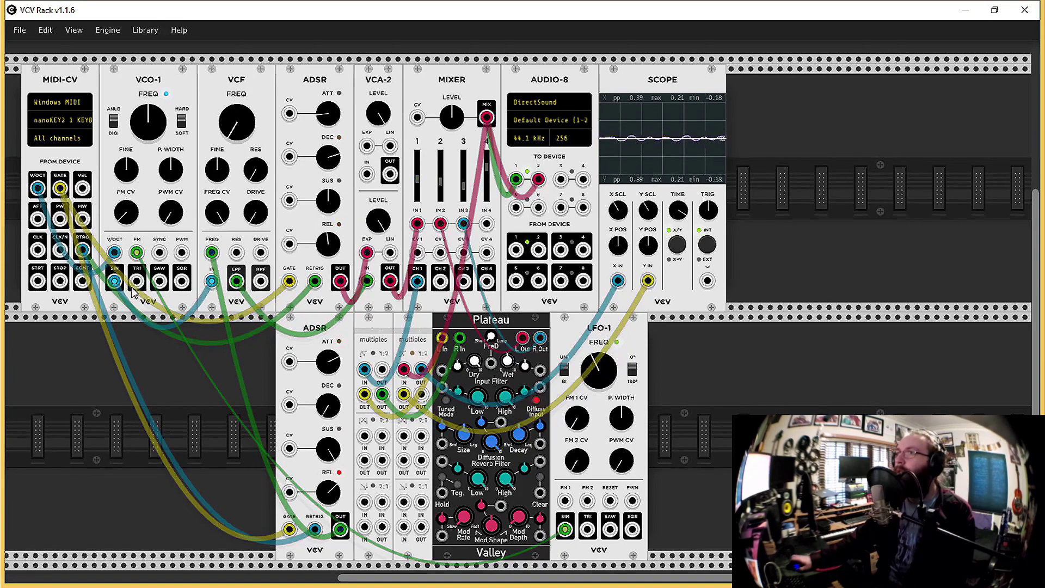
{"action": "left_click_drag", "start_coordinate": [115, 282], "coordinate": [182, 282]}
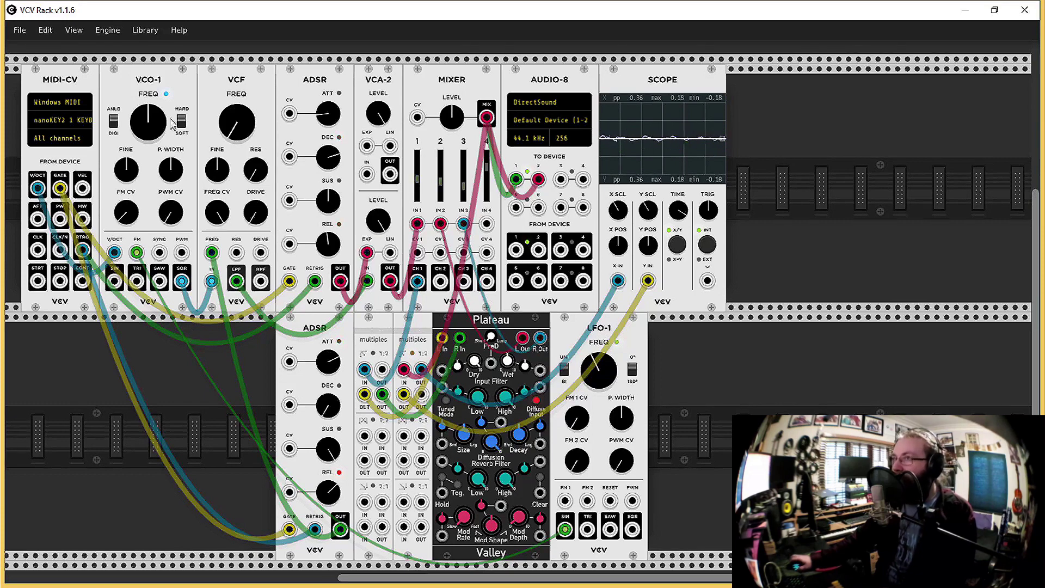
- Duplicate VCO-1, place the copy in the lower row, and connect its V/OCT input to MIDI-CV's V/OCT output
{"action": "right_click", "coordinate": [155, 80]}
{"action": "left_click", "coordinate": [169, 169]}
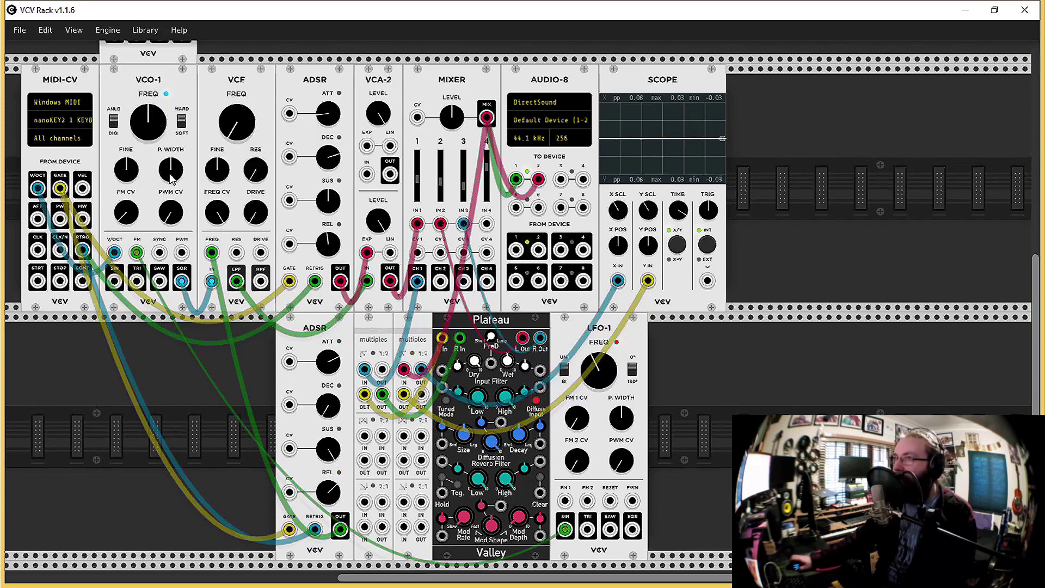
{"action": "left_click_drag", "start_coordinate": [163, 48], "coordinate": [162, 422]}
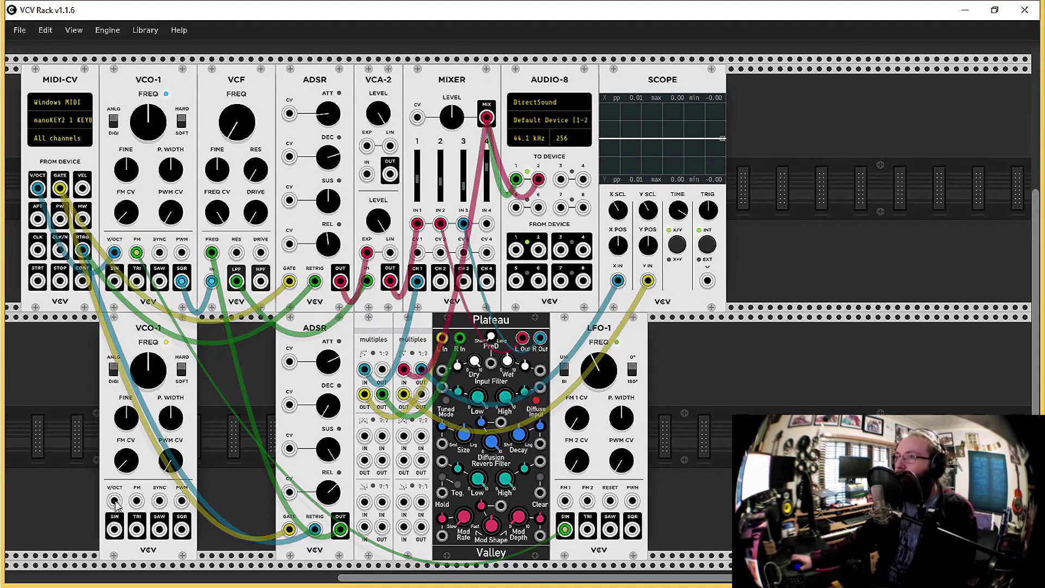
{"action": "left_click_drag", "start_coordinate": [115, 500], "coordinate": [37, 189]}
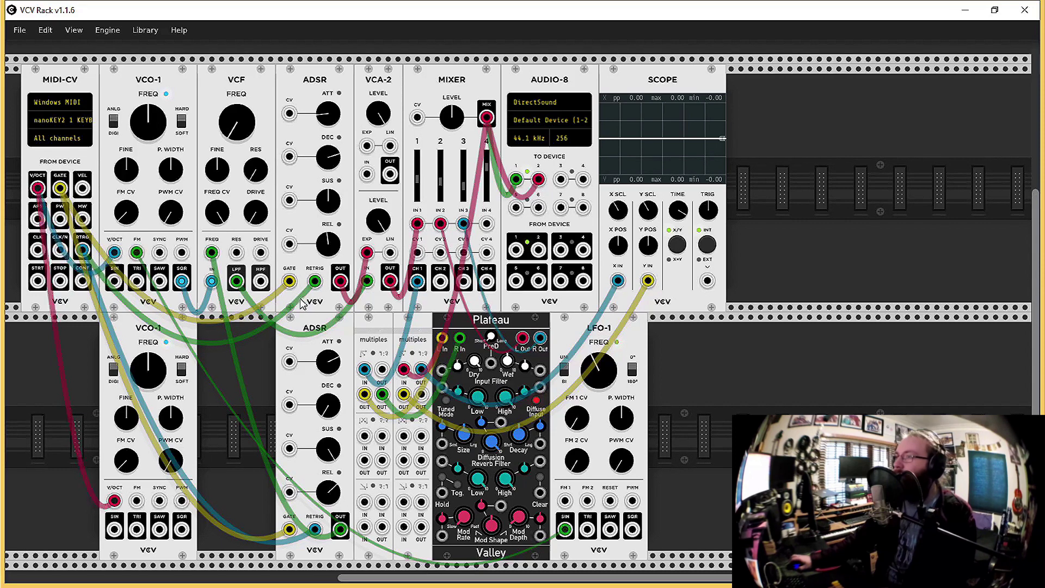
- Route LFO-1's SIN output through the first multiple to both VCOs' FM inputs, and move the lower VCO-1 beneath MIDI-CV
{"action": "left_click_drag", "start_coordinate": [565, 529], "coordinate": [136, 500]}
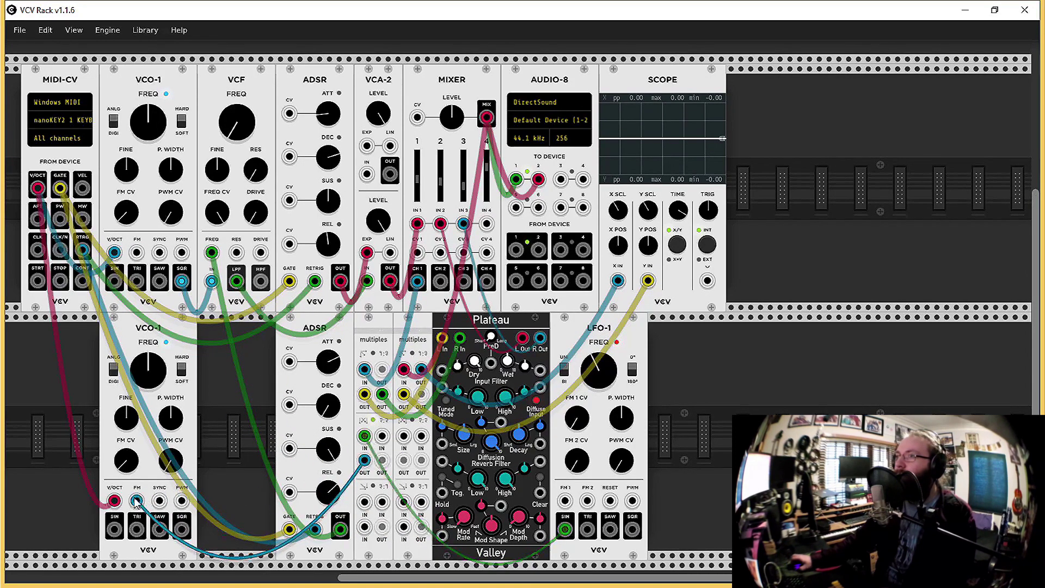
{"action": "left_click_drag", "start_coordinate": [382, 460], "coordinate": [137, 252]}
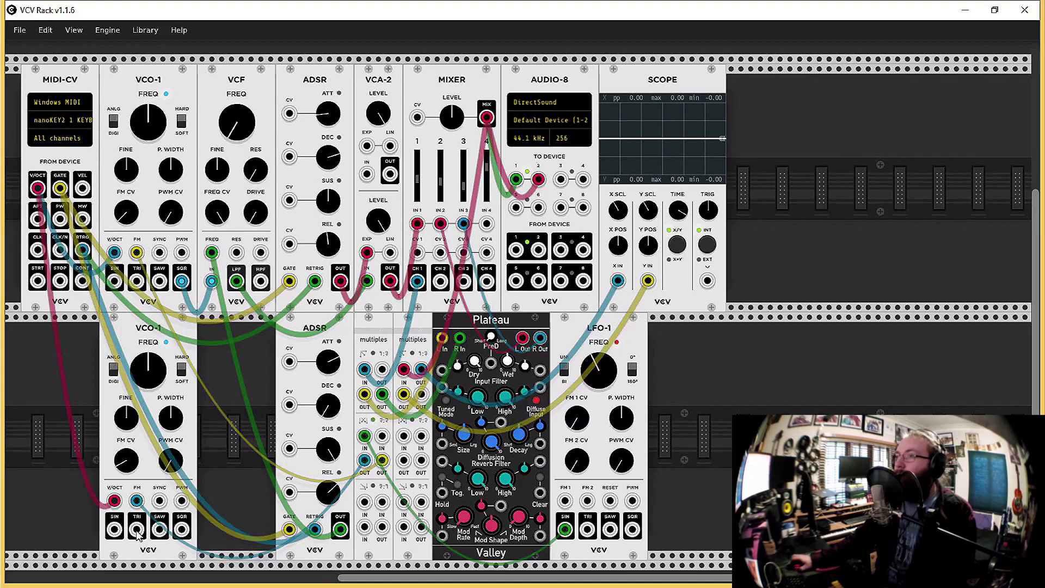
{"action": "left_click_drag", "start_coordinate": [148, 351], "coordinate": [69, 355]}
{"action": "right_click", "coordinate": [389, 80]}
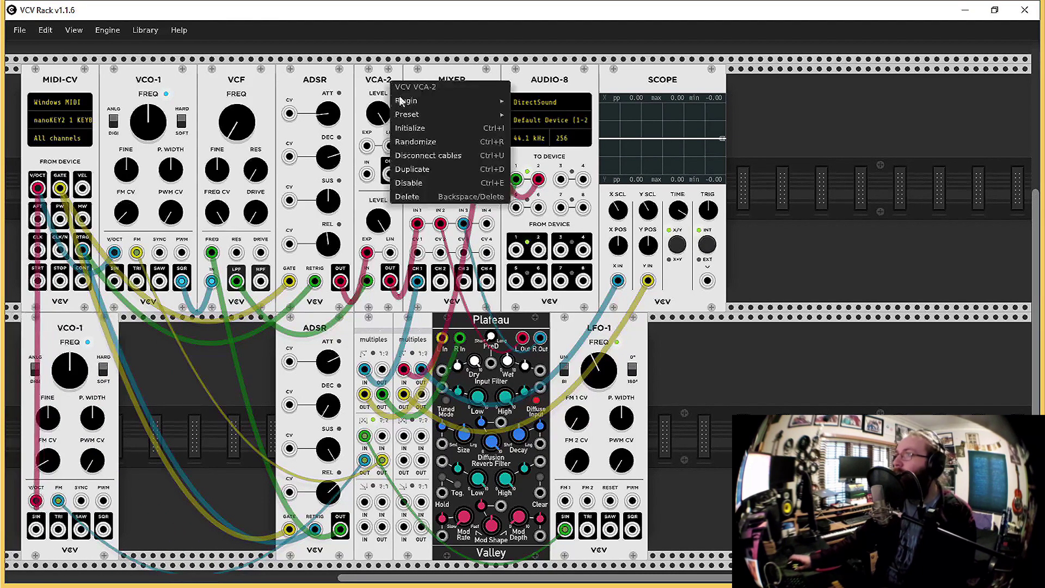
{"action": "left_click", "coordinate": [423, 169]}
{"action": "left_click", "coordinate": [146, 449]}
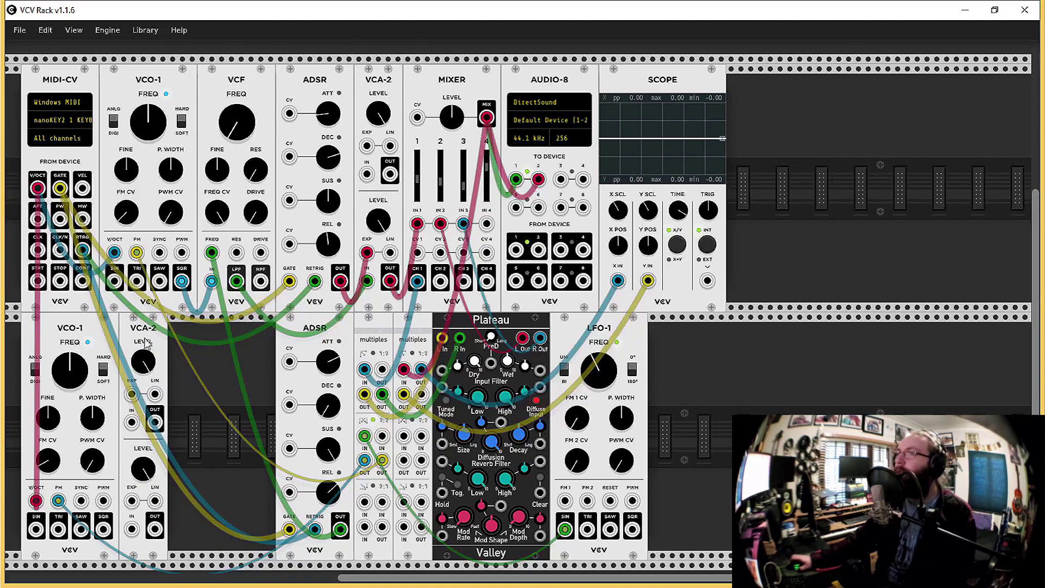
{"action": "key", "text": "Delete"}
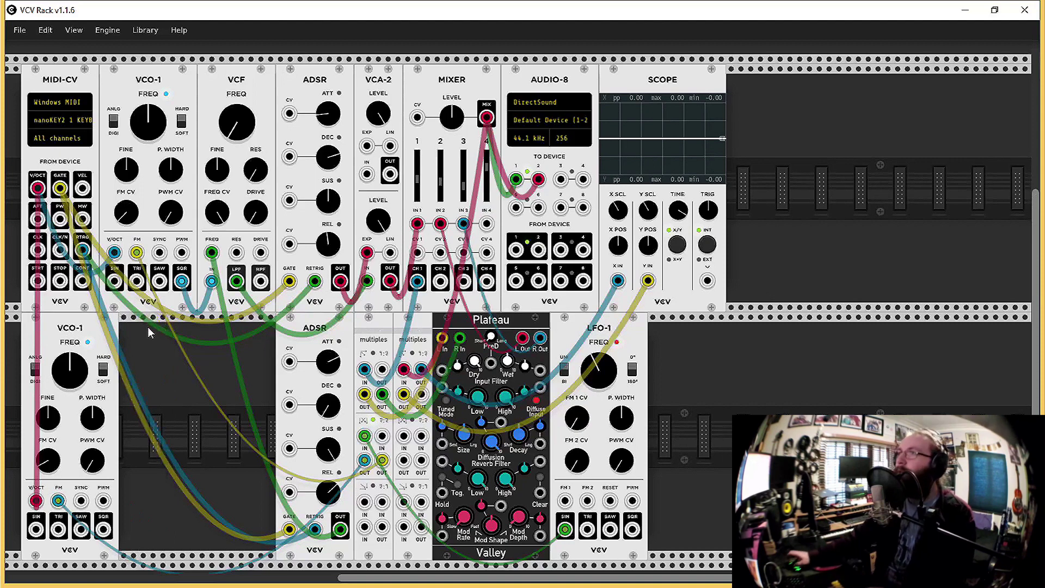
- Duplicate the upper ADSR beside the lower VCO-1 and connect its GATE and RETRIG inputs to MIDI-CV's GATE and RTRG
{"action": "right_click", "coordinate": [314, 78]}
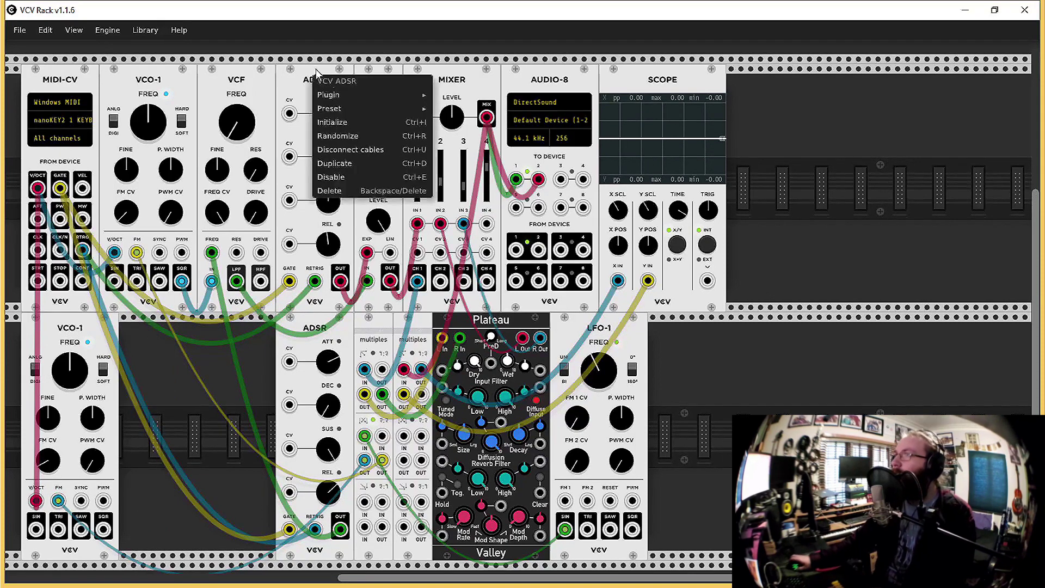
{"action": "left_click", "coordinate": [335, 163]}
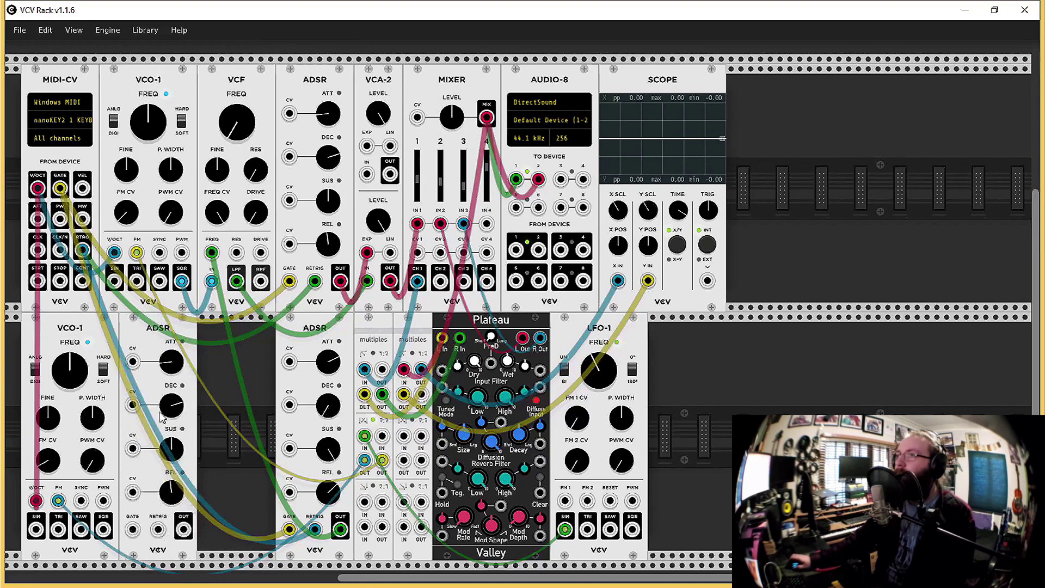
{"action": "left_click_drag", "start_coordinate": [132, 530], "coordinate": [59, 188]}
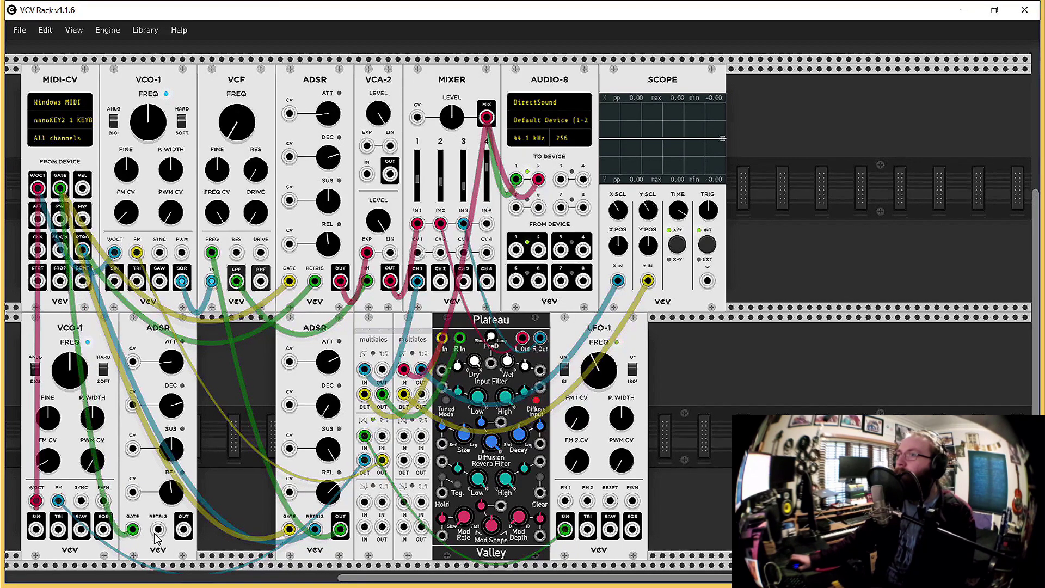
{"action": "left_click_drag", "start_coordinate": [158, 529], "coordinate": [82, 250]}
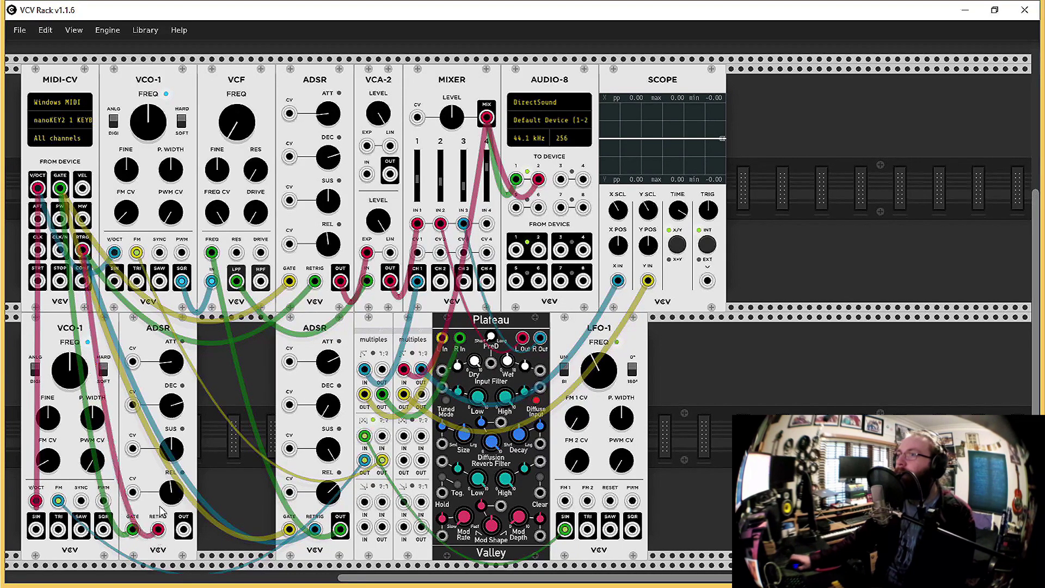
- Connect the new ADSR's output to the EXP input of VCA-2's upper section
{"action": "left_click_drag", "start_coordinate": [184, 529], "coordinate": [367, 174]}
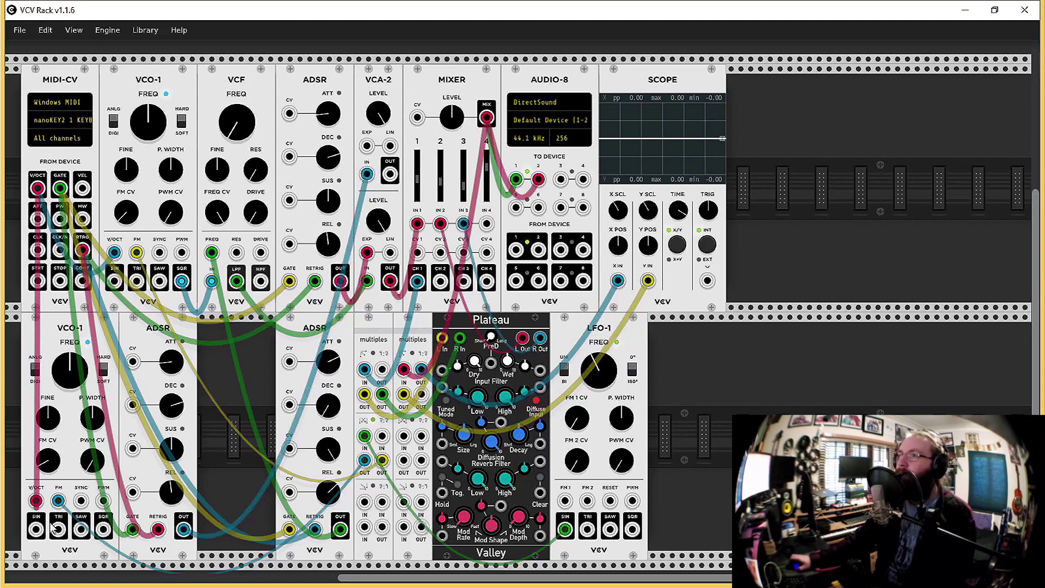
{"action": "left_click_drag", "start_coordinate": [58, 529], "coordinate": [407, 191]}
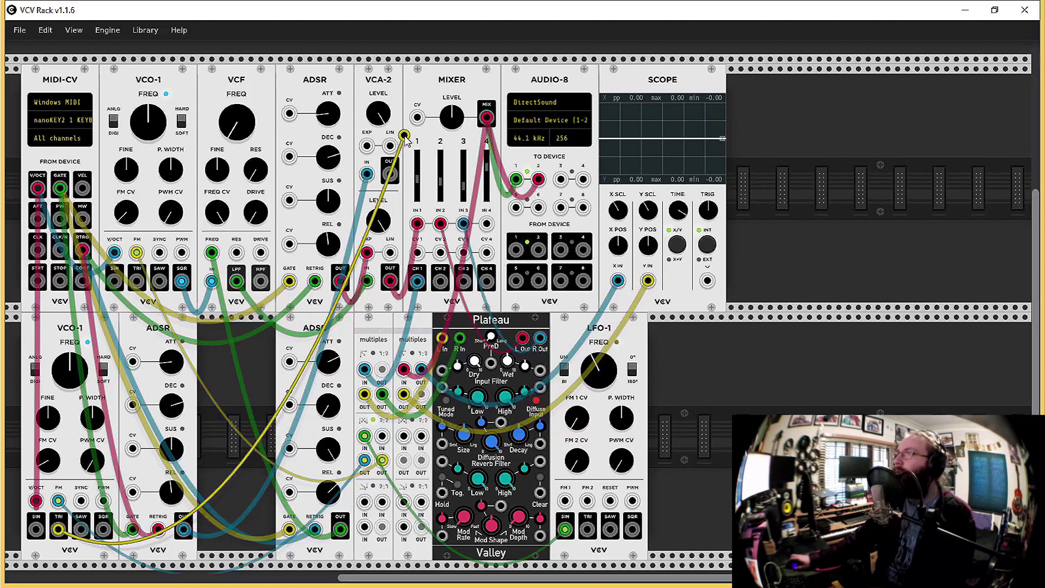
{"action": "left_click_drag", "start_coordinate": [405, 139], "coordinate": [196, 529]}
{"action": "left_click_drag", "start_coordinate": [367, 173], "coordinate": [367, 146]}
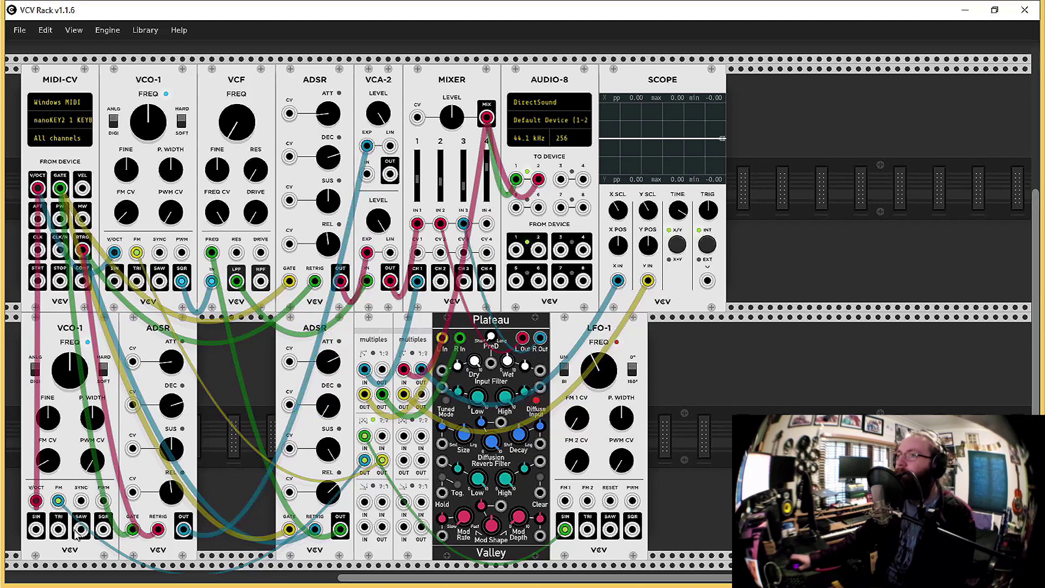
- Patch the lower VCO-1's TRI output into VCA-2's upper IN, and that section's OUT to MIXER's IN 4
{"action": "left_click_drag", "start_coordinate": [59, 530], "coordinate": [487, 224]}
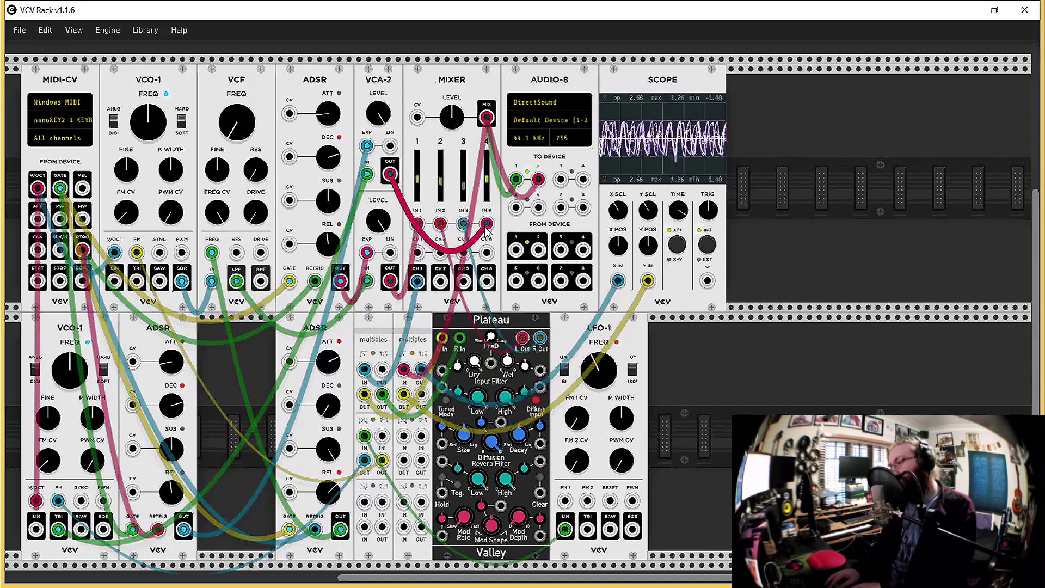
{"action": "left_click_drag", "start_coordinate": [487, 233], "coordinate": [487, 225]}
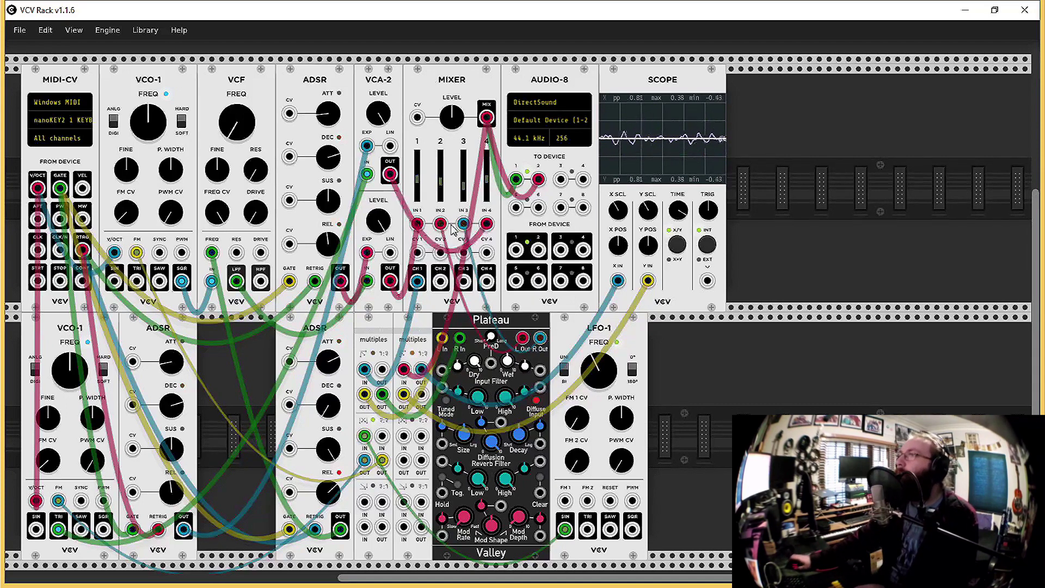
- Save the patch as "12th Poly Synth Gorg" in the 2021 saves folder
{"action": "left_click", "coordinate": [18, 32]}
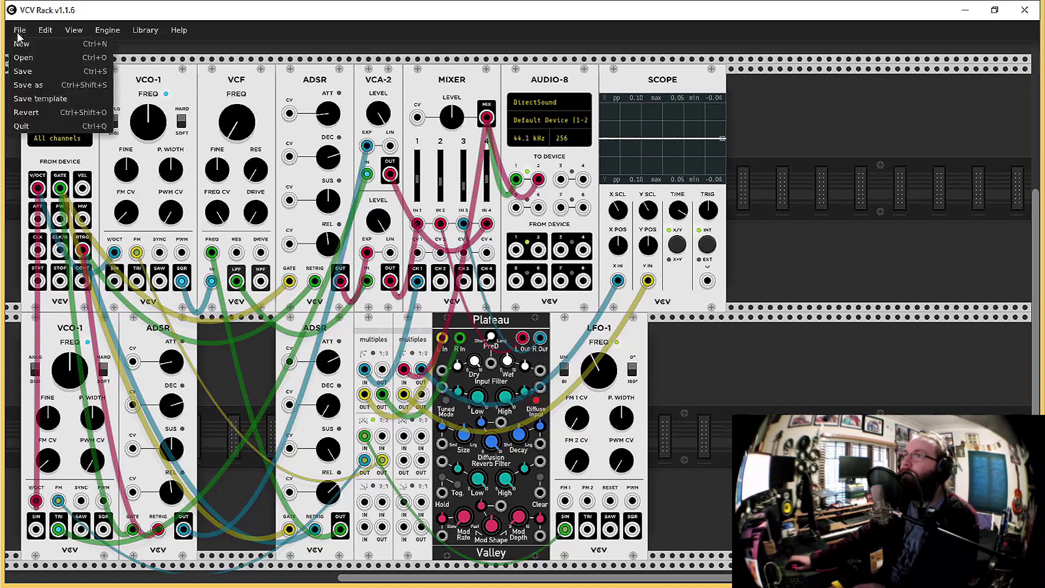
{"action": "left_click", "coordinate": [43, 71]}
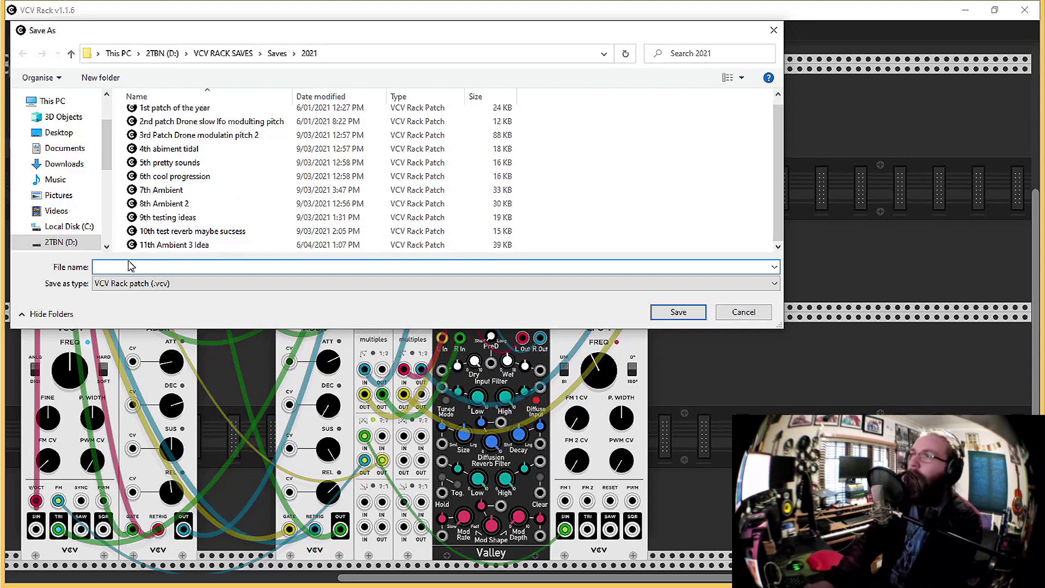
{"action": "type", "text": "12Th"}
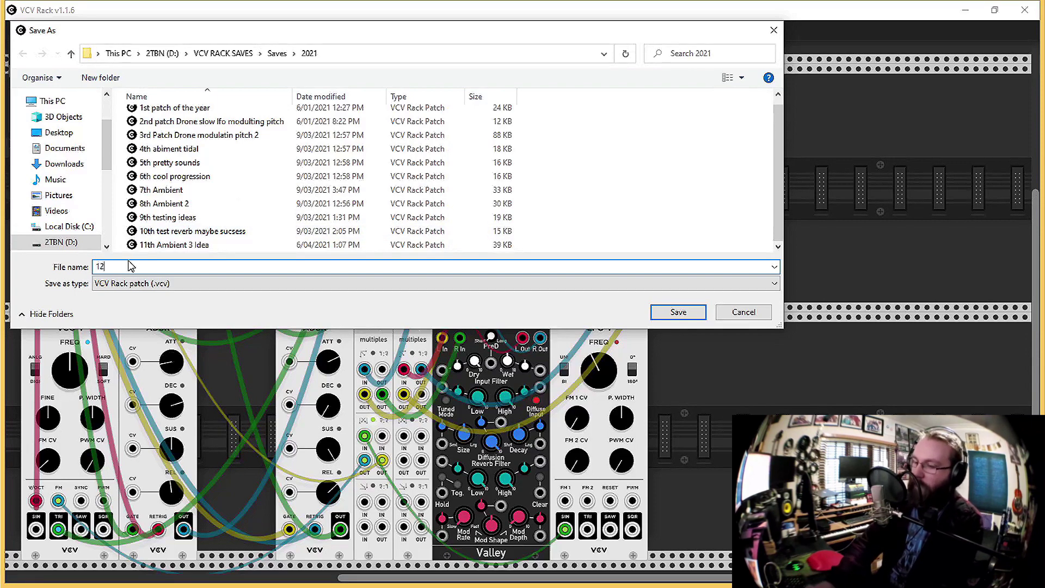
{"action": "key", "text": "BackSpace"}
{"action": "type", "text": "tgh"}
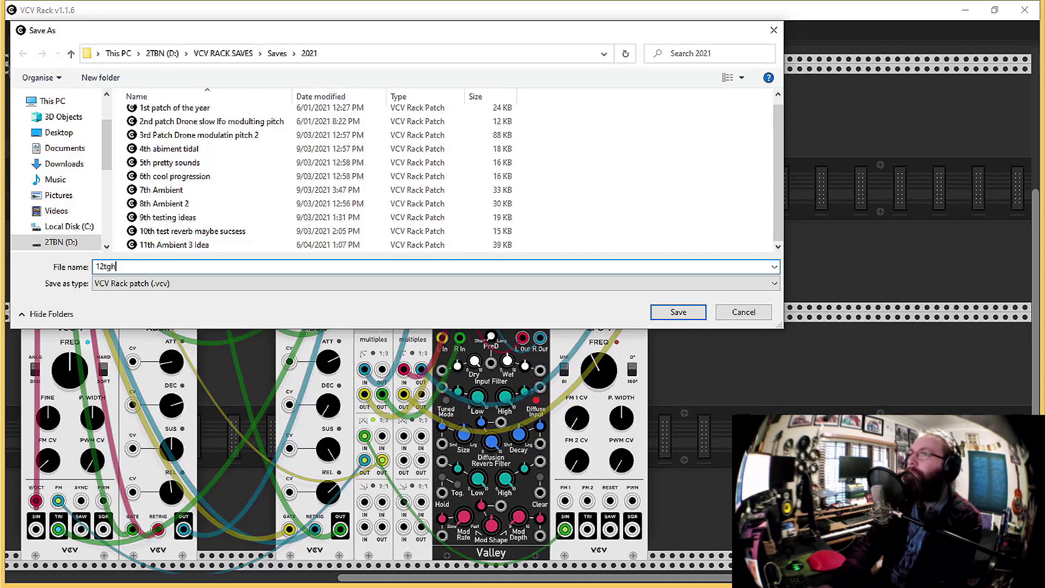
{"action": "key", "text": "BackSpace"}
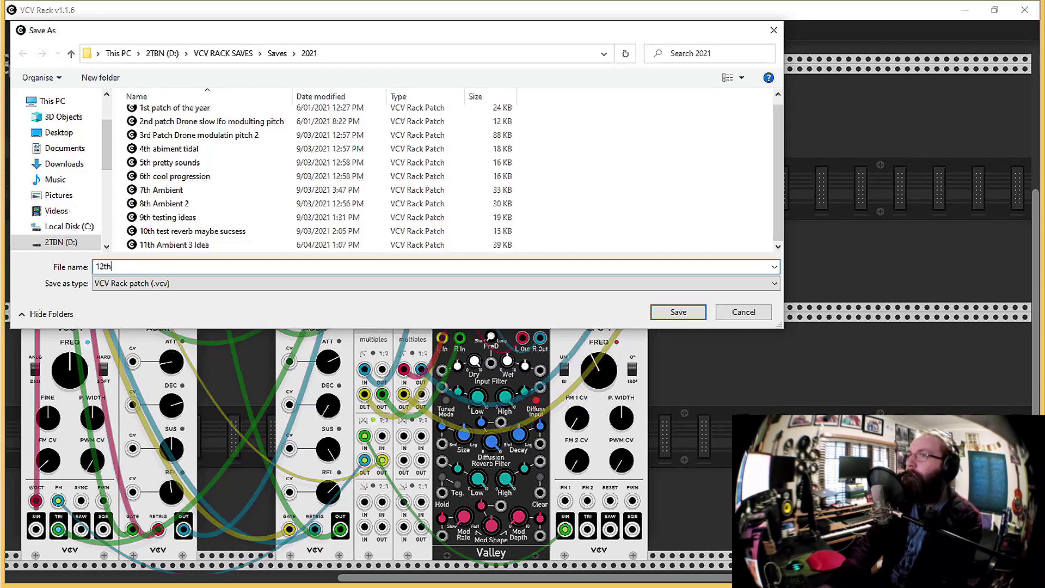
{"action": "type", "text": "Po"}
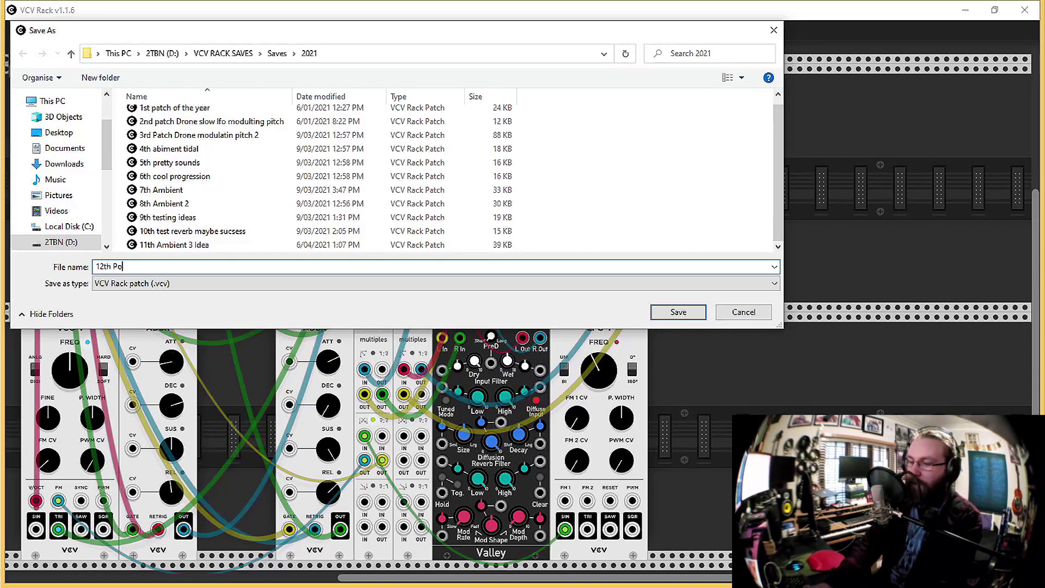
{"action": "type", "text": "ly S"}
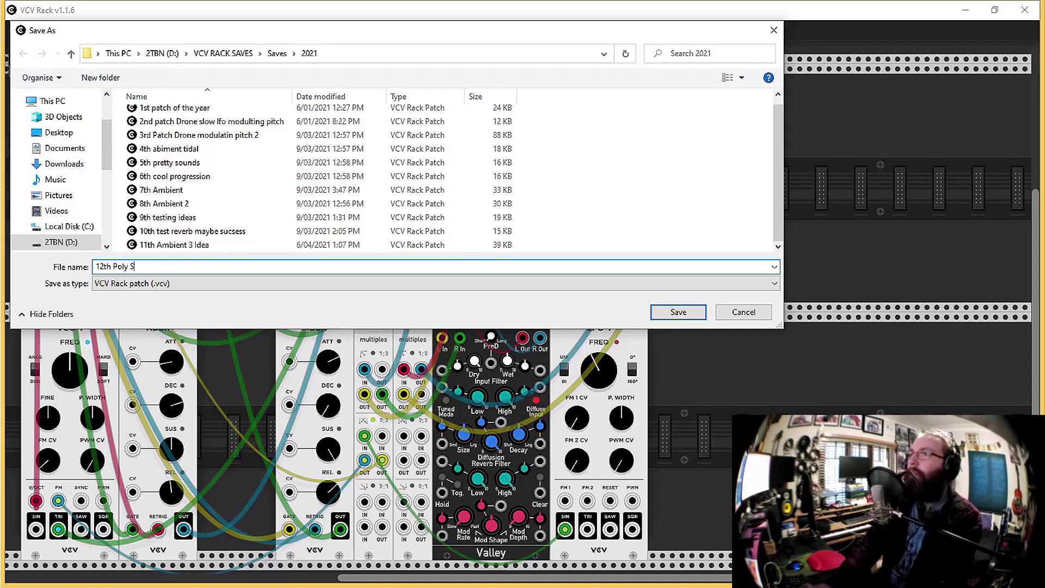
{"action": "type", "text": "y"}
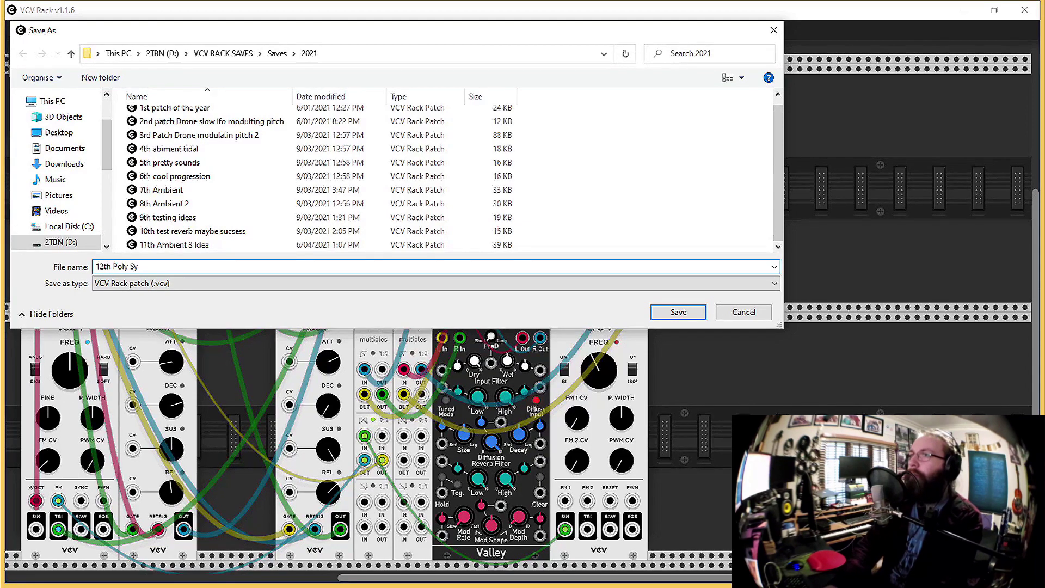
{"action": "type", "text": "tnth Gorg"}
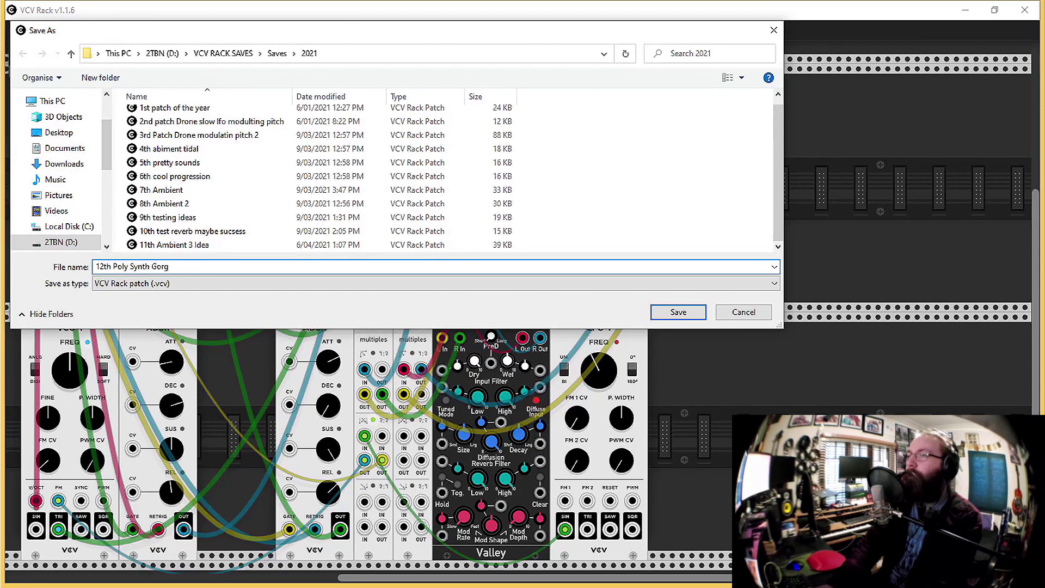
{"action": "key", "text": "Return"}
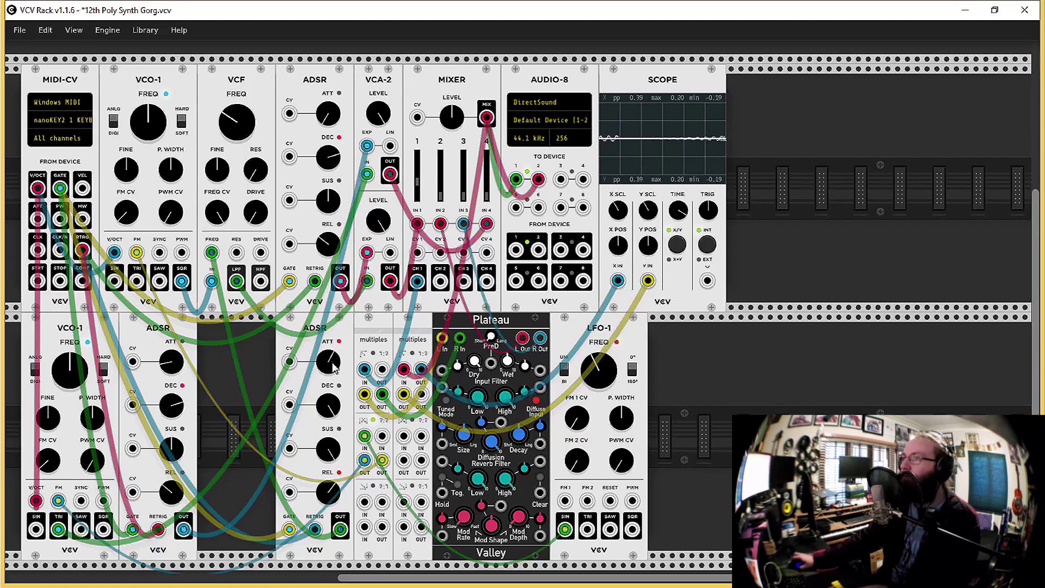
- Shorten the attack of the lower-row ADSR located directly beneath the upper ADSR
{"action": "left_click_drag", "start_coordinate": [334, 368], "coordinate": [334, 394]}
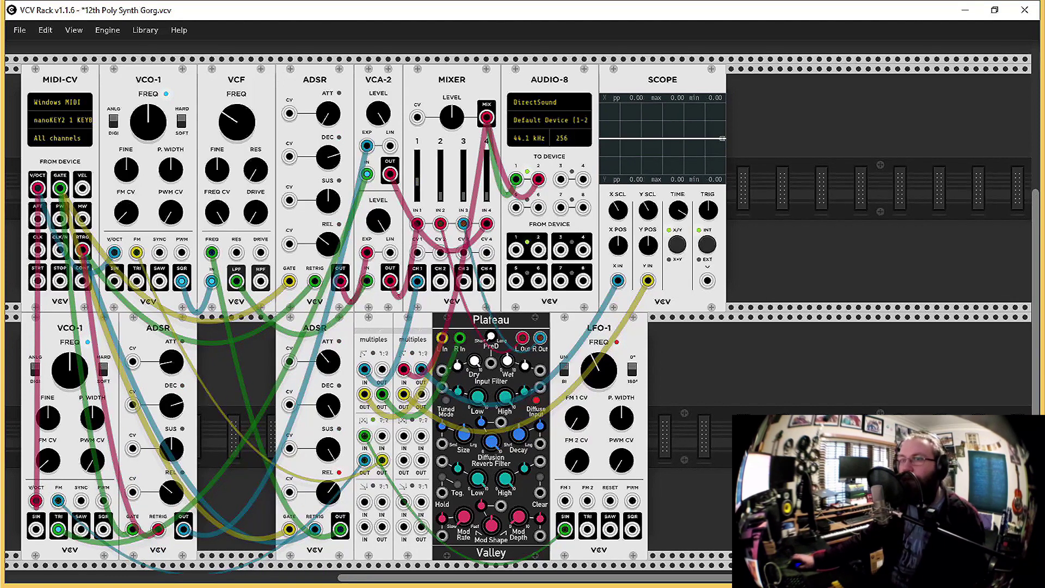